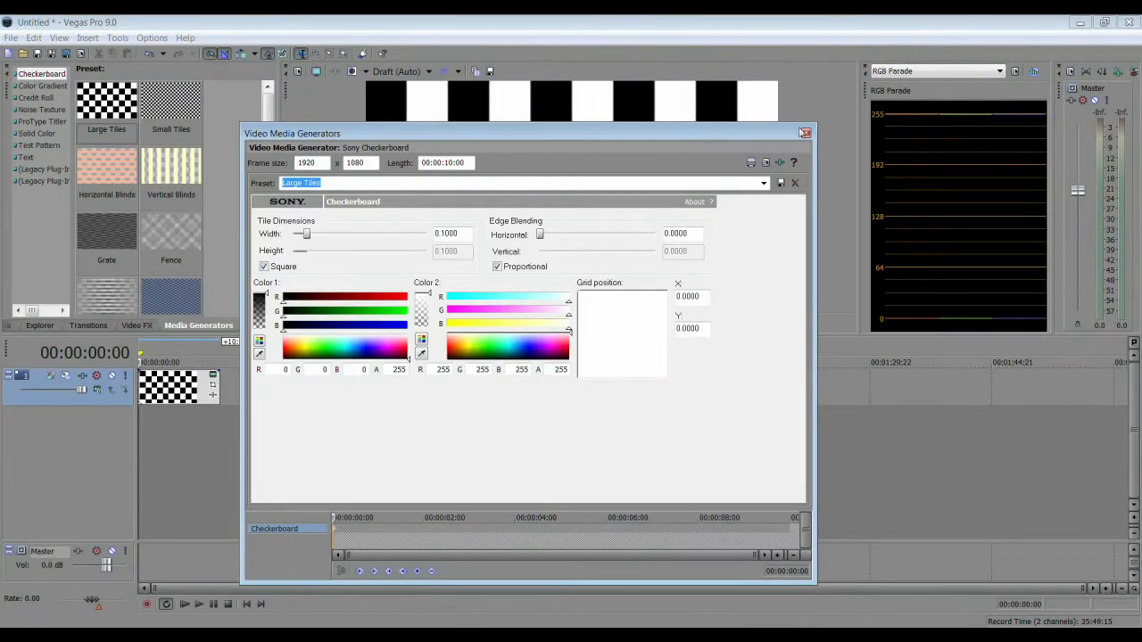
Close the checkerboard generator settings, start Render As, choose the MainConcept MPEG-2 file type and open its custom settings.
left_click(805, 133)
left_click(11, 38)
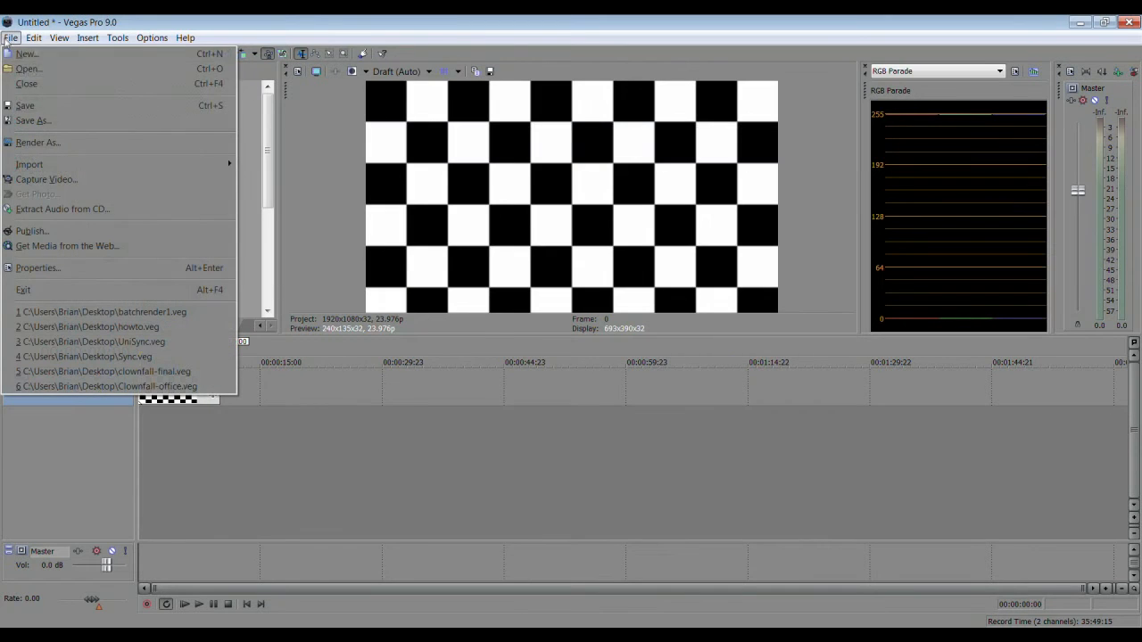
left_click(32, 144)
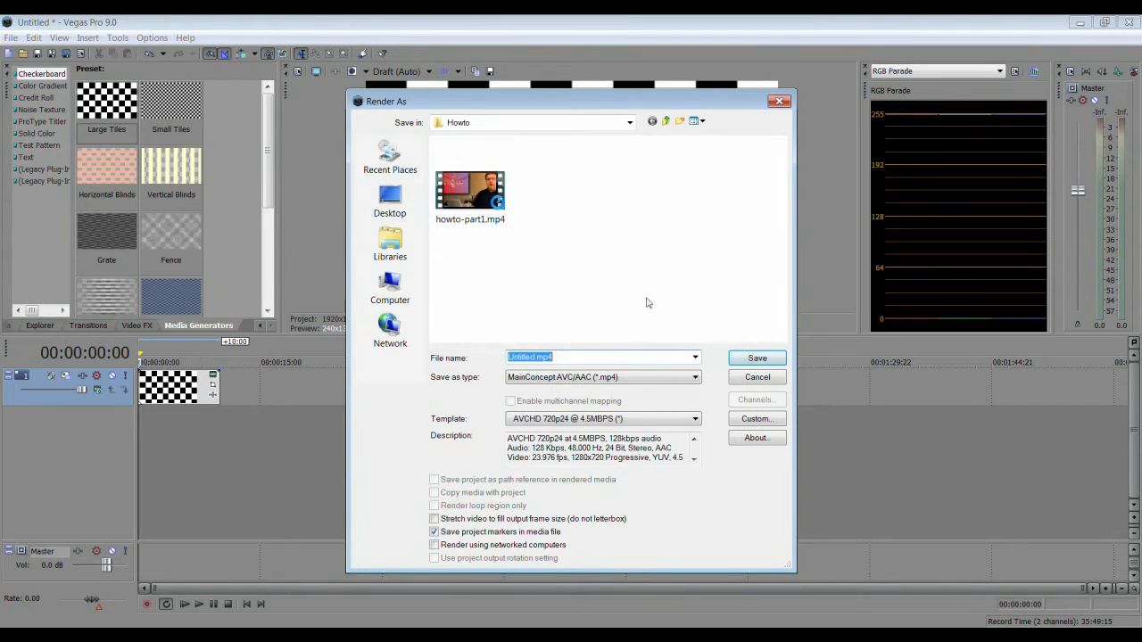
left_click(627, 376)
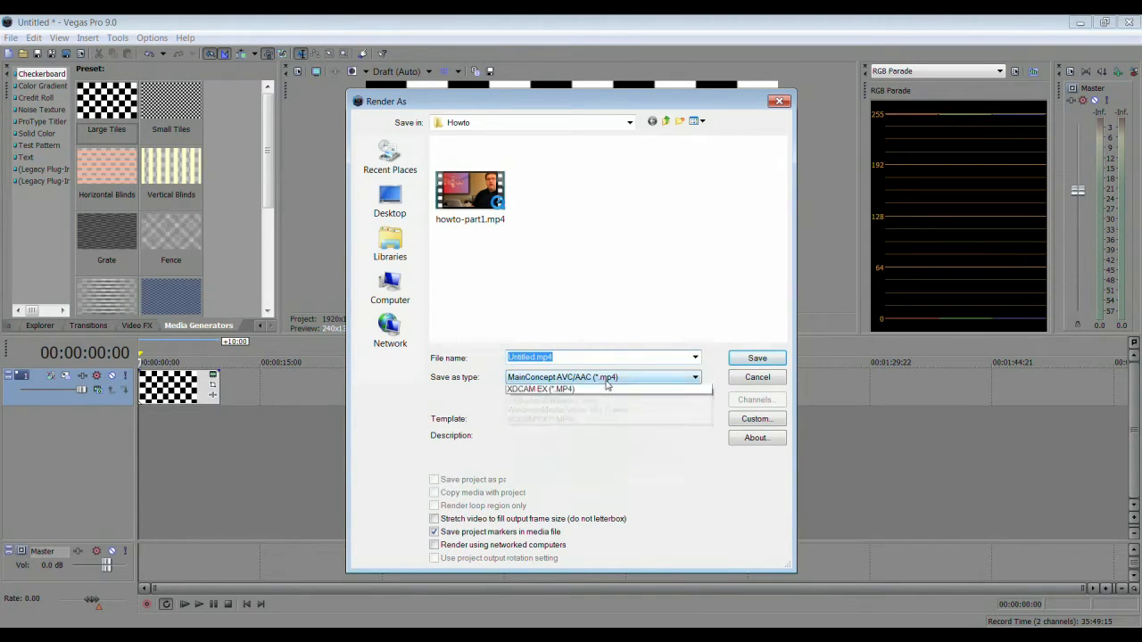
left_click(606, 410)
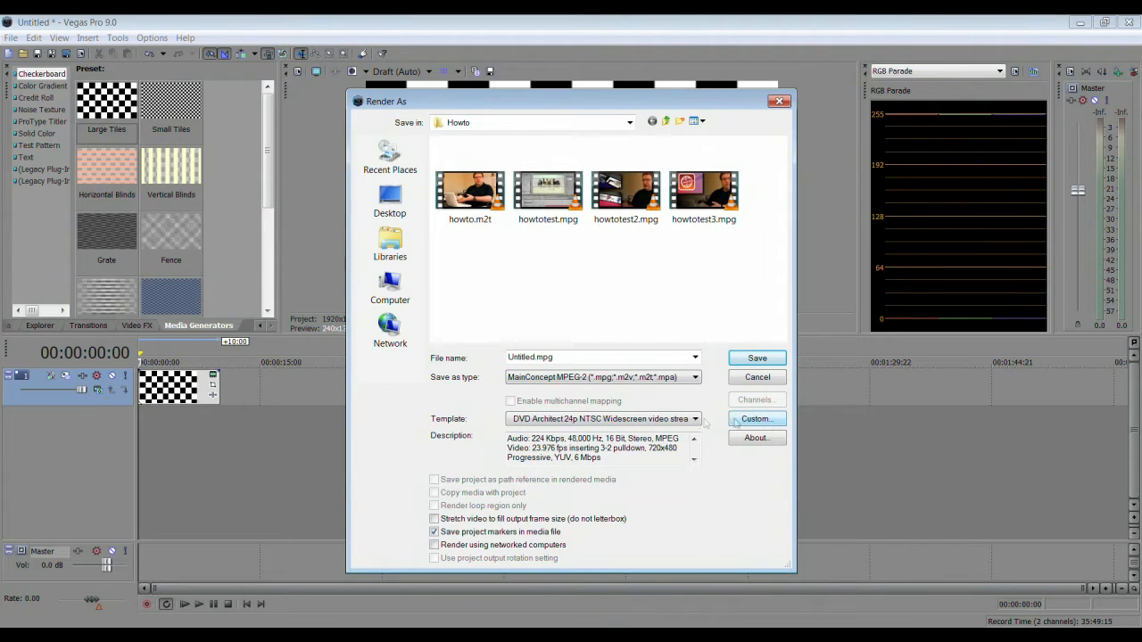
left_click(756, 419)
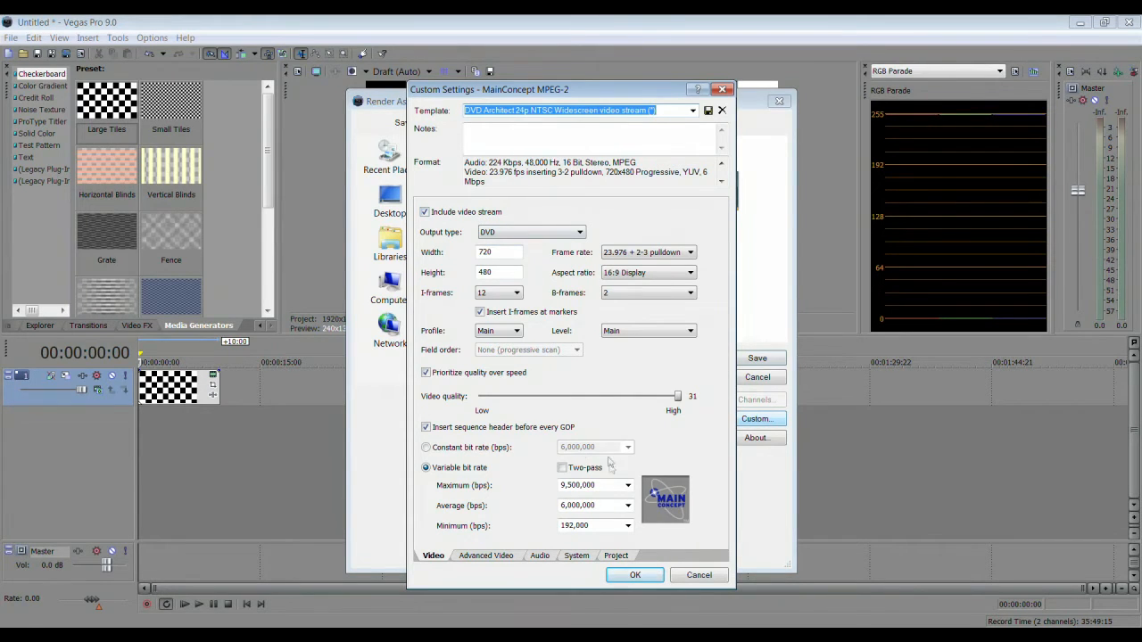
Switch the video stream to a constant bit rate of 25,000,000 bps.
left_click(505, 447)
left_click(562, 448)
left_click_drag(566, 449, 559, 452)
type("25")
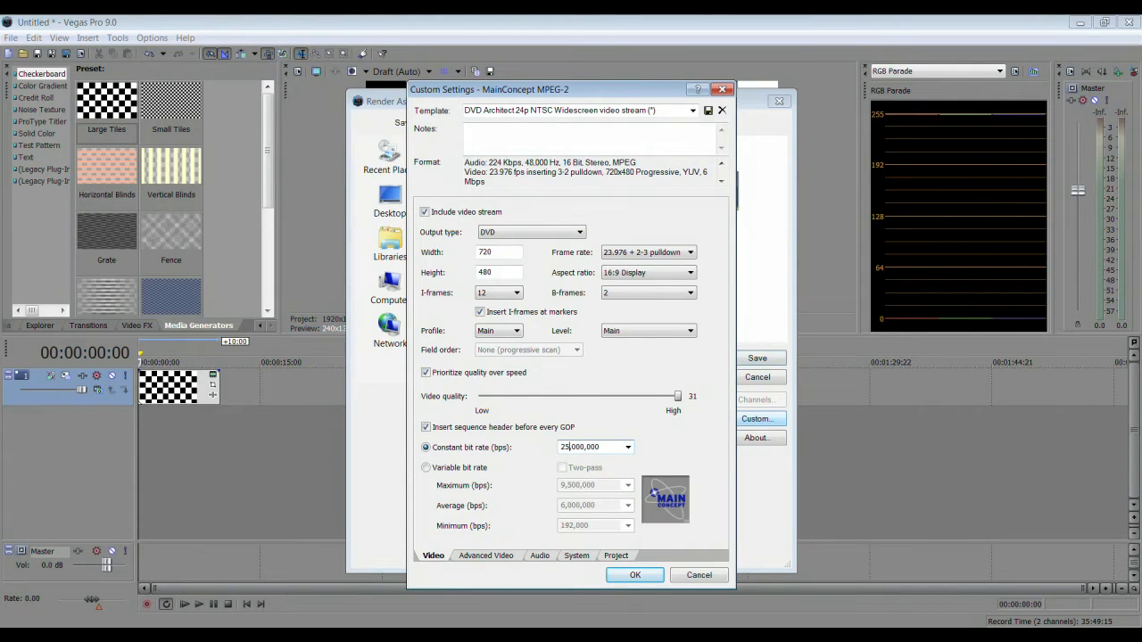
Set the output type to MPEG-2 with a 1920 by 1080 frame size and a 23.976 frame rate.
left_click(540, 233)
left_click(535, 246)
left_click_drag(511, 252, 472, 256)
type("1920")
key("Tab")
type("10")
left_click(637, 253)
left_click(620, 288)
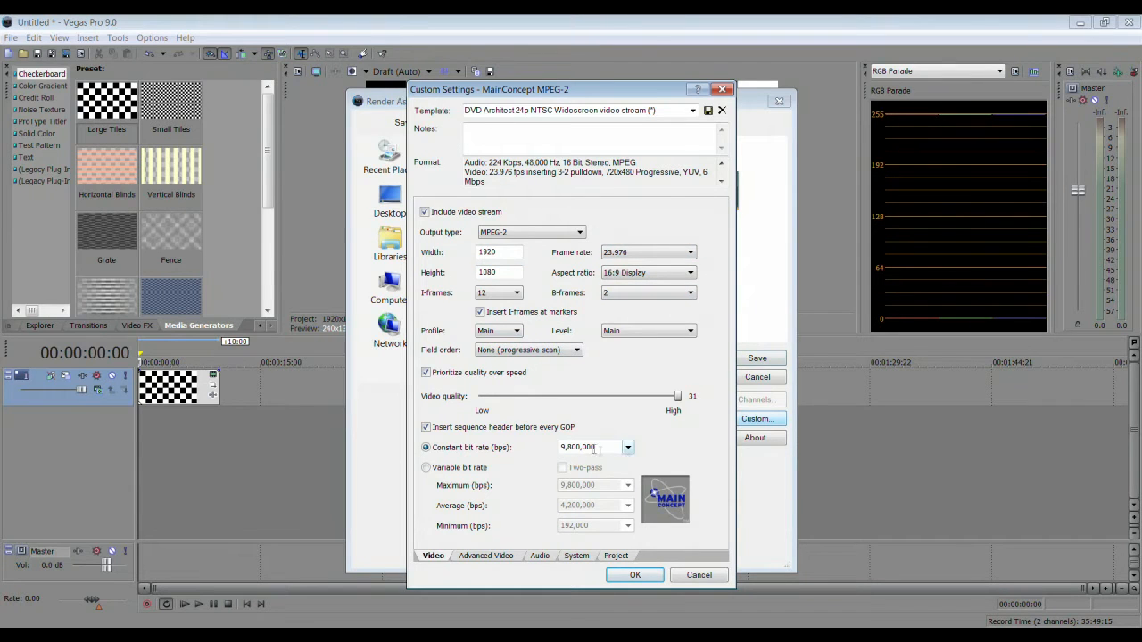
Try to set the MPEG-2 output's constant bit rate back to 25,000,000 bps.
left_click(565, 447)
left_click(563, 447)
left_click_drag(566, 448, 556, 446)
type("25")
Review the advanced video, audio and system settings, and set the video rendering quality to Best.
left_click(486, 555)
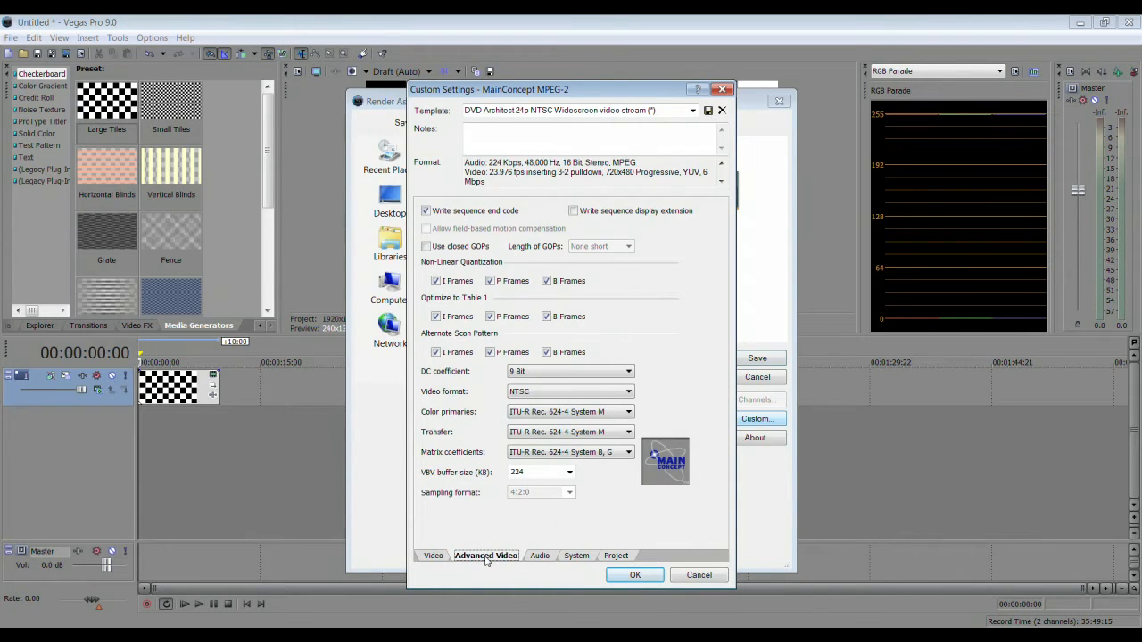
left_click(539, 556)
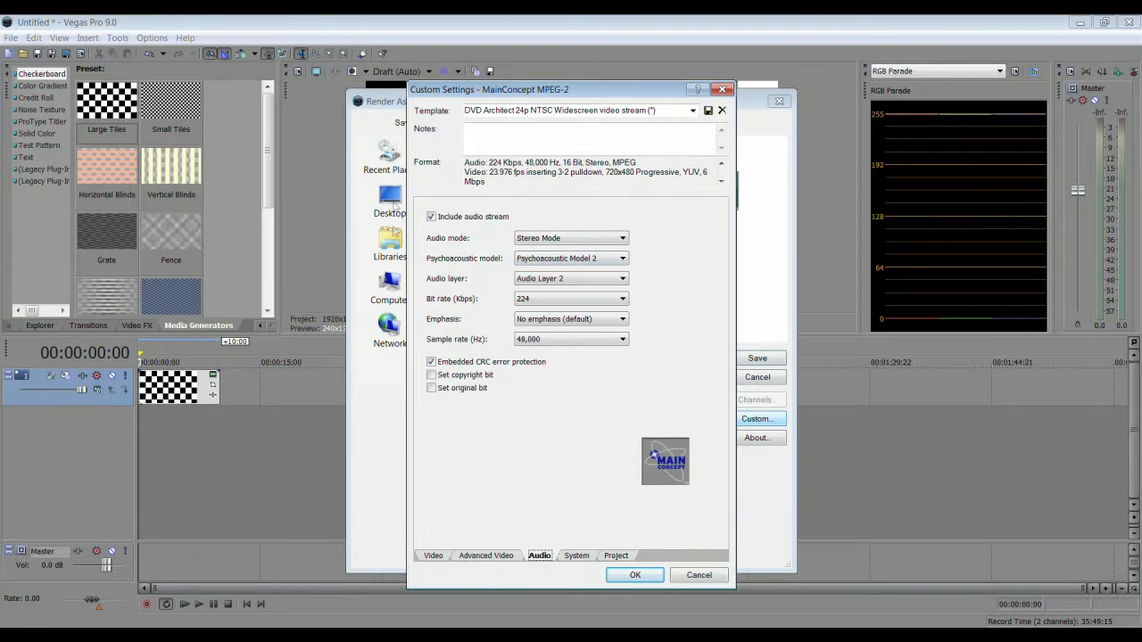
left_click(577, 555)
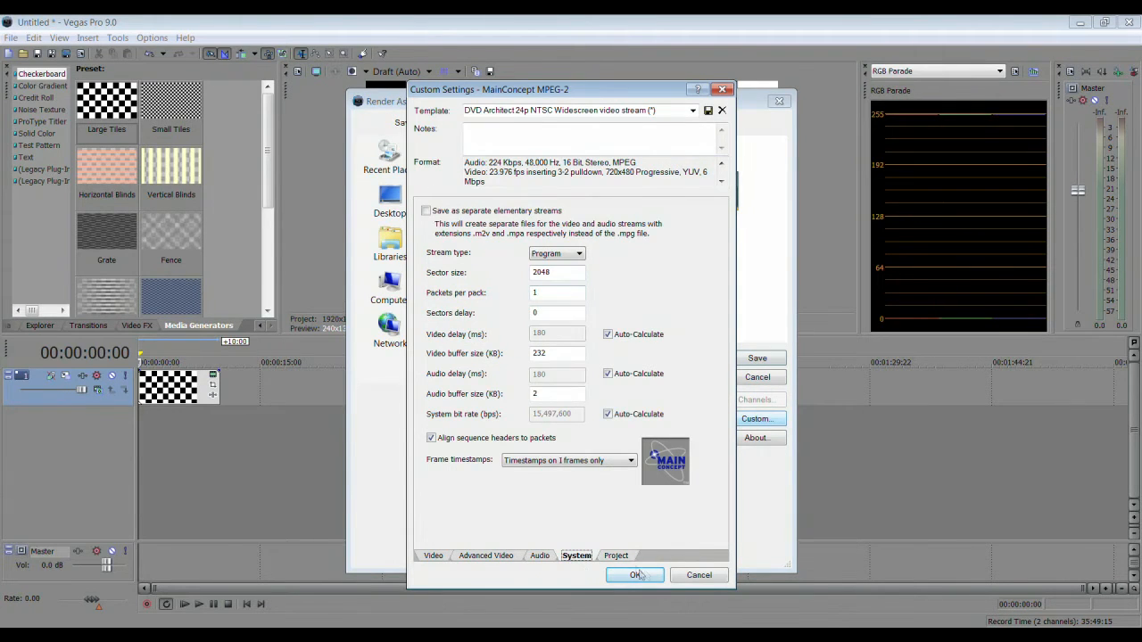
left_click(616, 555)
left_click(575, 212)
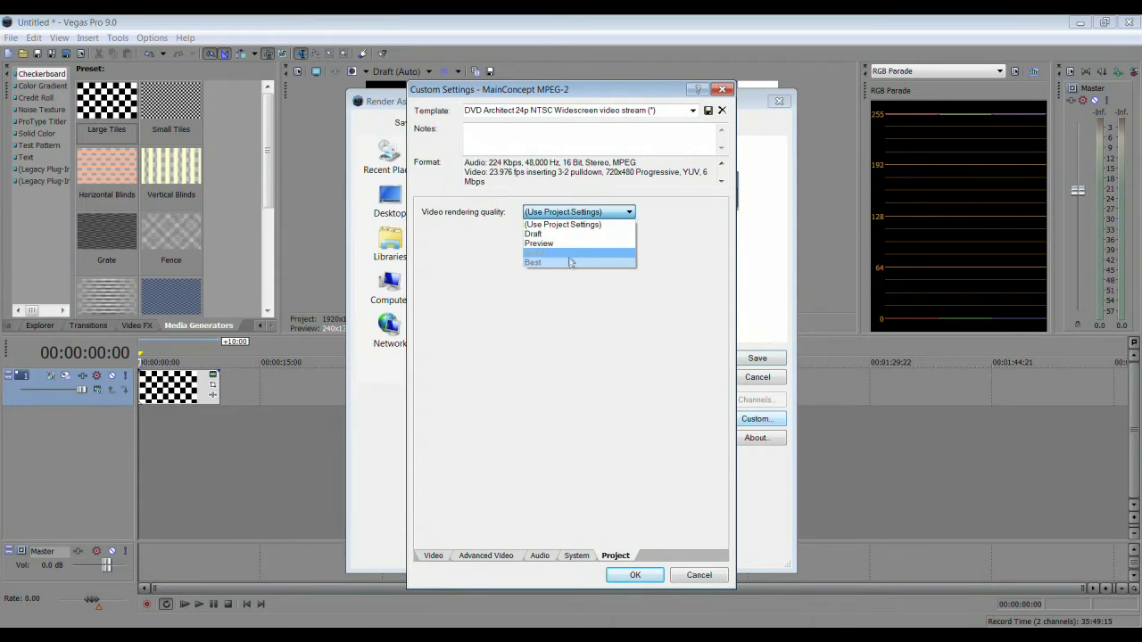
left_click(562, 263)
Return to the video settings and retry a constant bit rate of 25,000,000 bps.
left_click(435, 557)
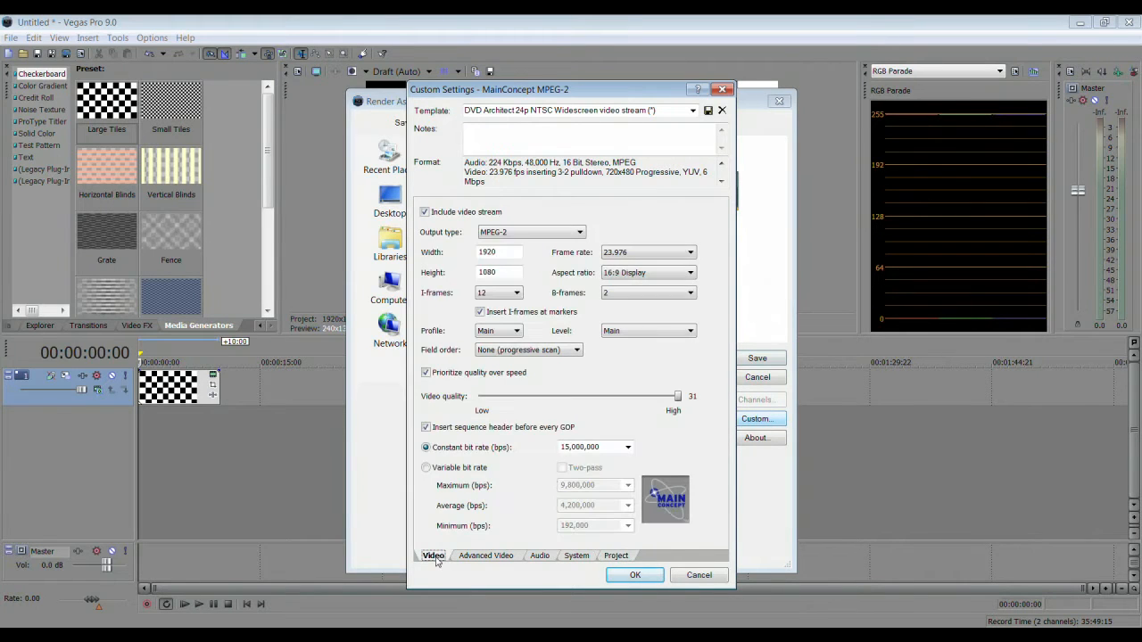
double_click(569, 447)
left_click(569, 447)
left_click_drag(569, 447, 558, 447)
type("25")
Name the render template "Archive-25MBPS 1080p24".
left_click(610, 109)
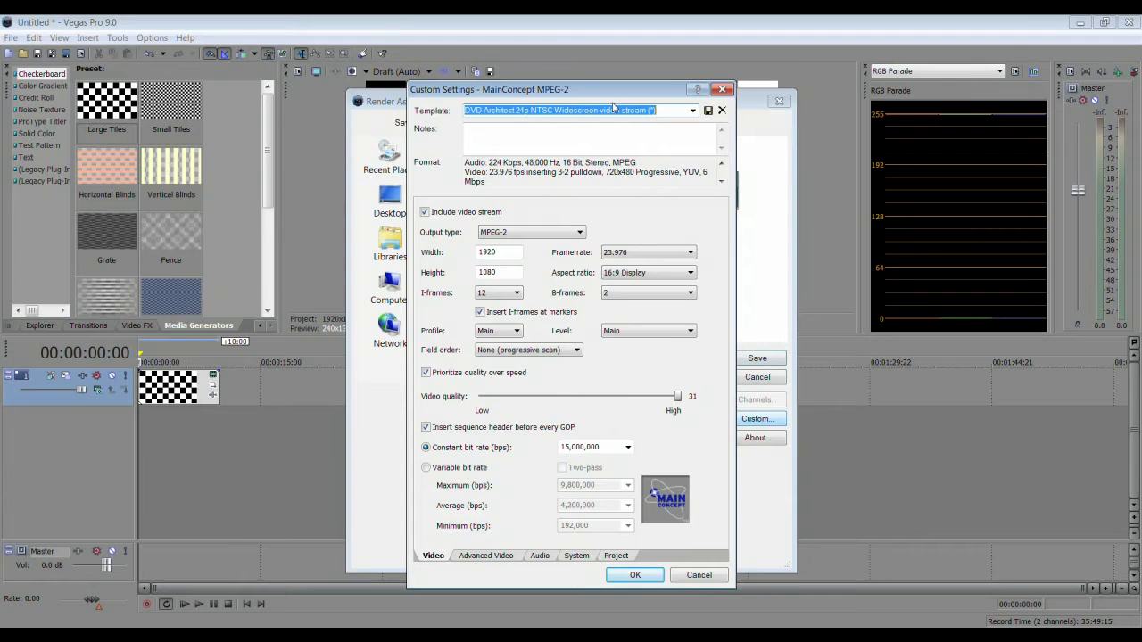
type("AR")
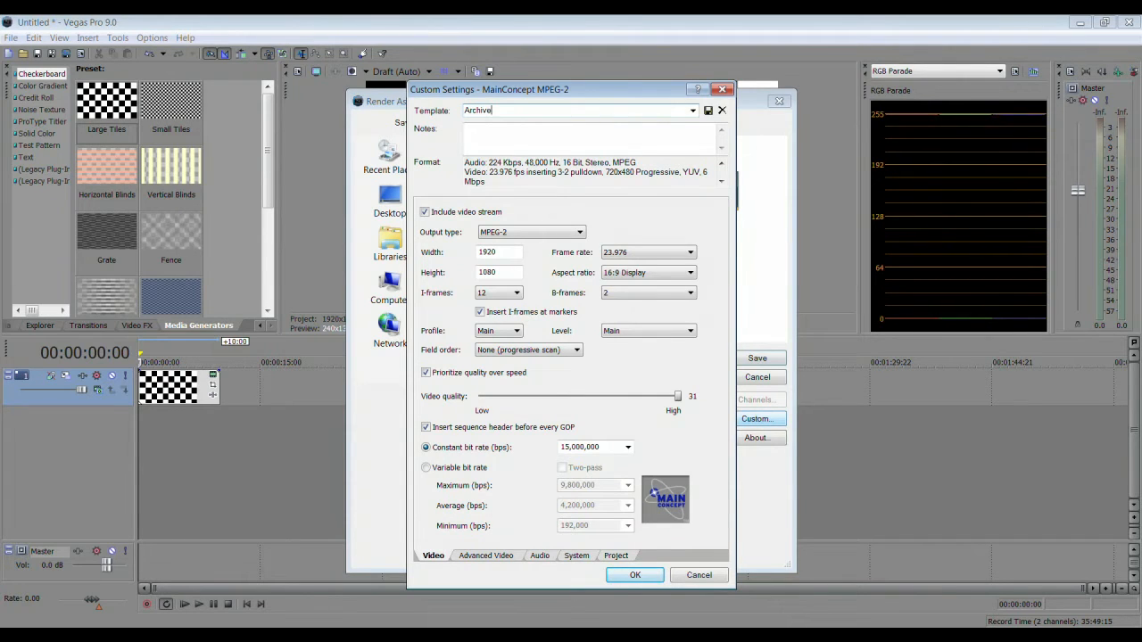
type("chive-25MBPS 1080p24")
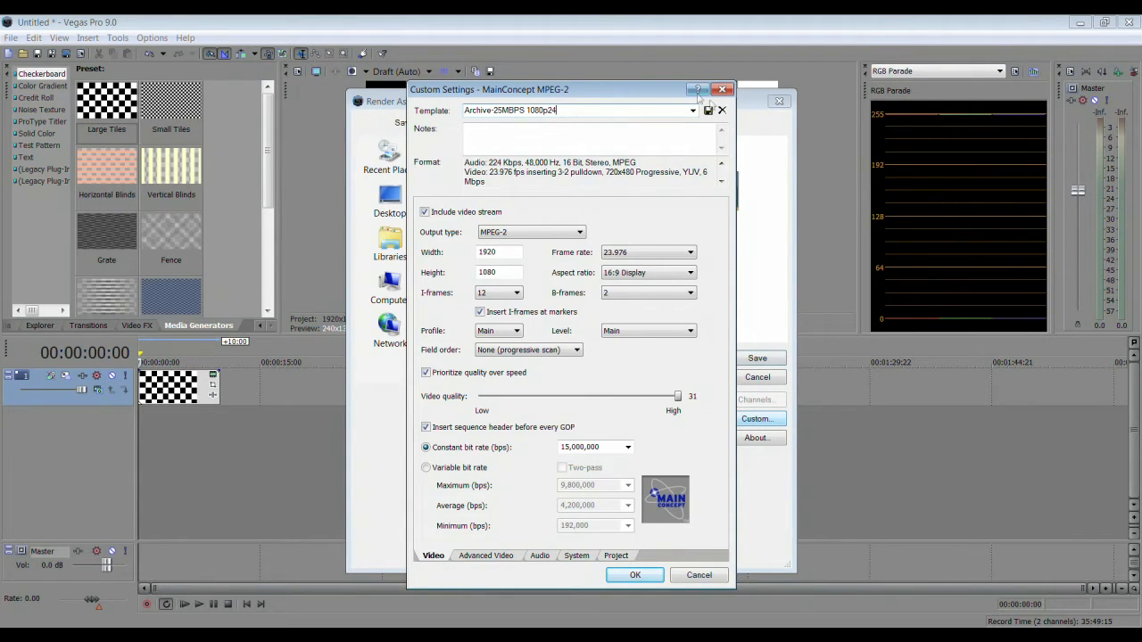
Correct the archive template's constant bit rate to 25,000,000 bps and save the template.
double_click(560, 448)
left_click(564, 448)
double_click(564, 448)
left_click(567, 447)
key("BackSpace")
type("2")
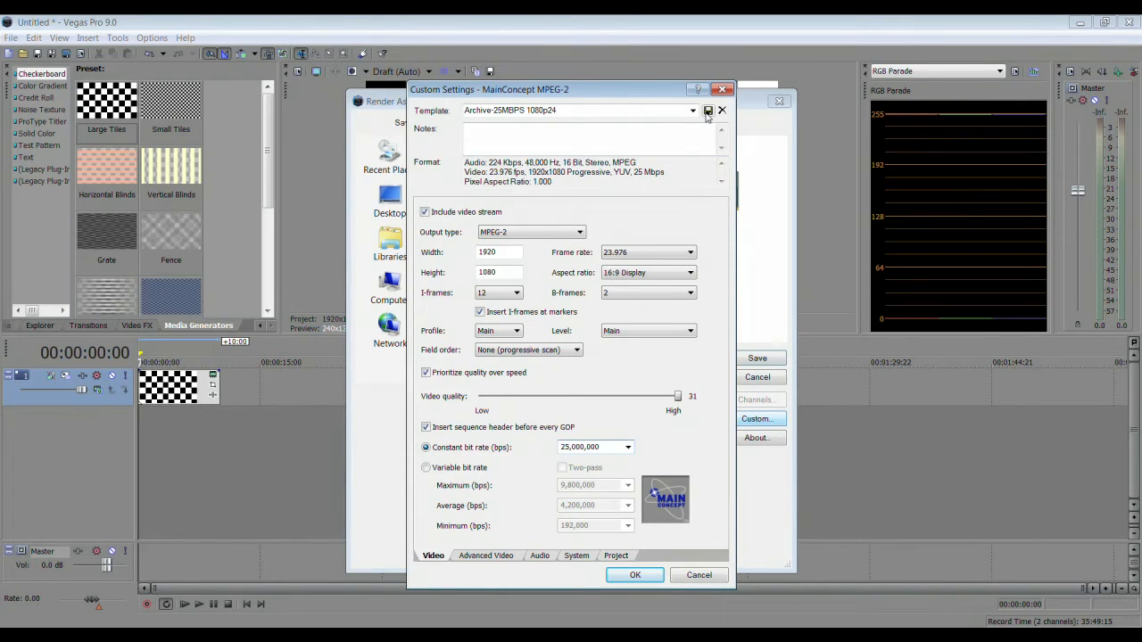
left_click(707, 113)
Set the constant bit rate to 8,000,000 bps for a Blu-ray template.
left_click_drag(500, 252, 452, 255)
left_click(565, 447)
left_click(574, 447)
double_click(565, 447)
type("8")
Rename the template to "Blu-Ray-8MBPS 1080p24" and save it.
left_click(503, 109)
left_click(503, 109)
left_click_drag(502, 109, 463, 110)
type("8lu-Ray ")
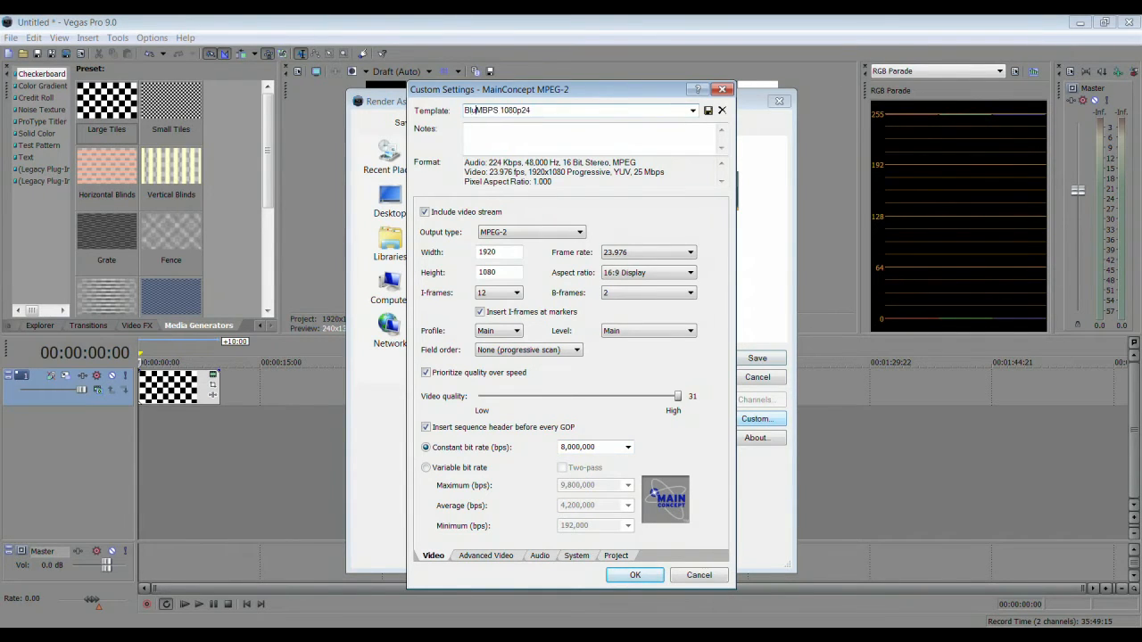
type("-8")
left_click(708, 112)
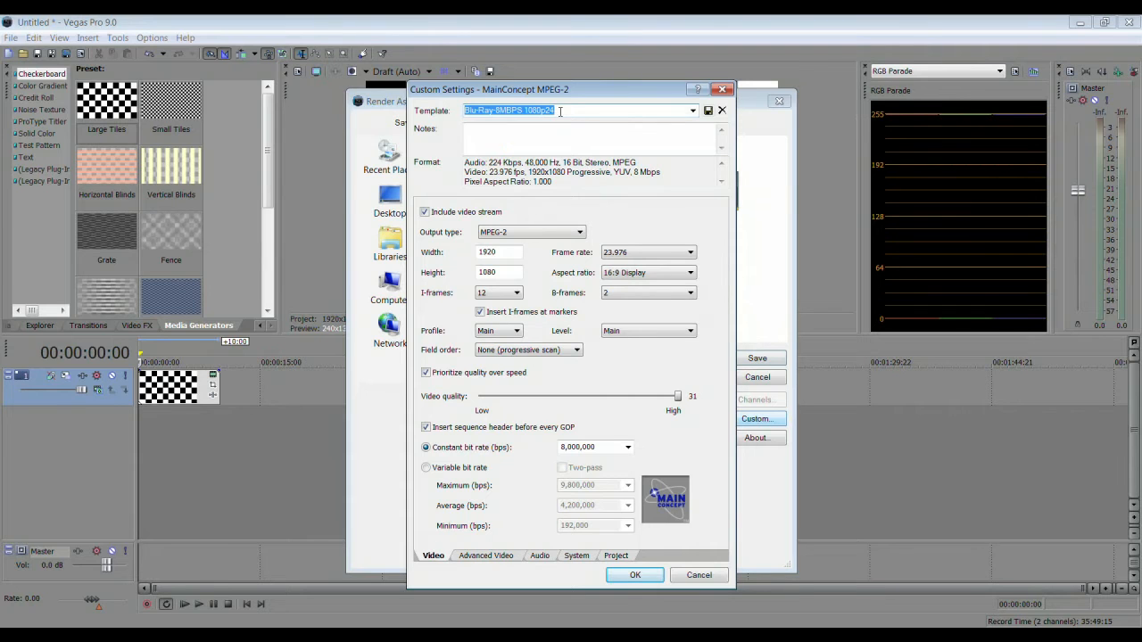
Change the output type to DVD and set the frame size to 720 by 576.
left_click(528, 234)
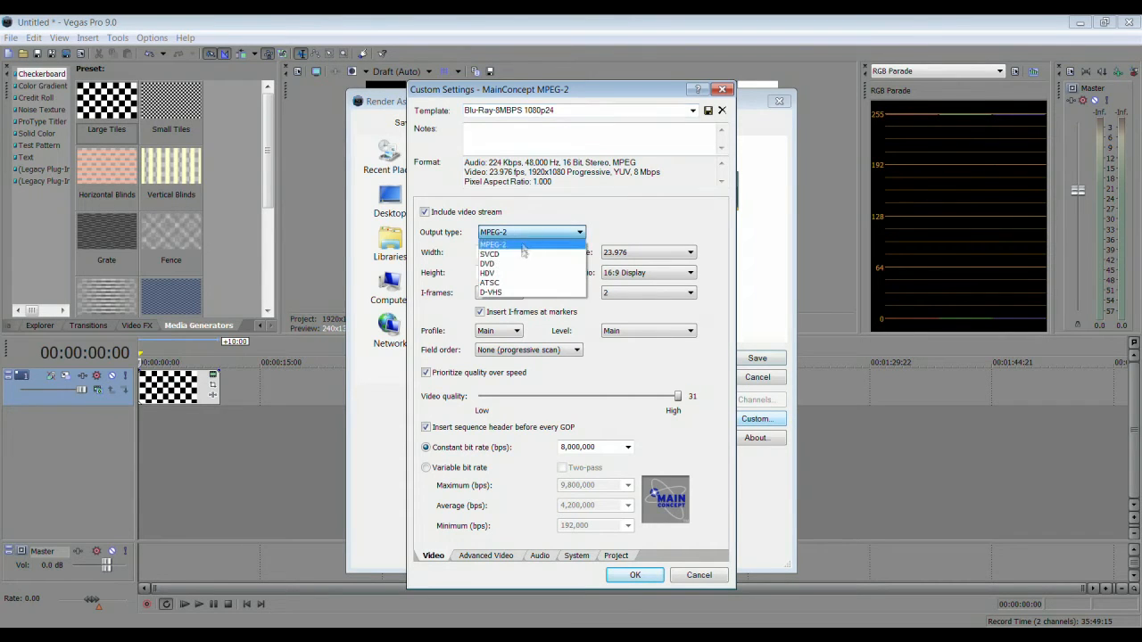
left_click(522, 265)
left_click_drag(506, 254, 443, 253)
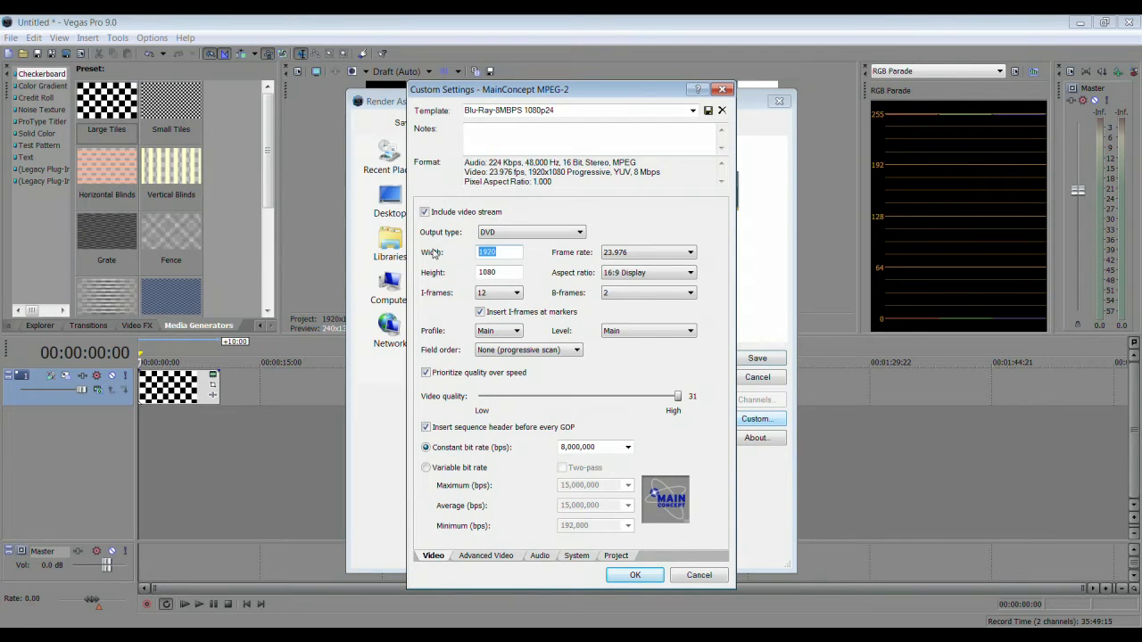
type("720")
key("Tab")
key("Tab")
type("576")
Set the DVD output's constant bit rate to 1,000,000 bps.
double_click(563, 447)
left_click(562, 447)
left_click_drag(564, 448, 562, 448)
type("1")
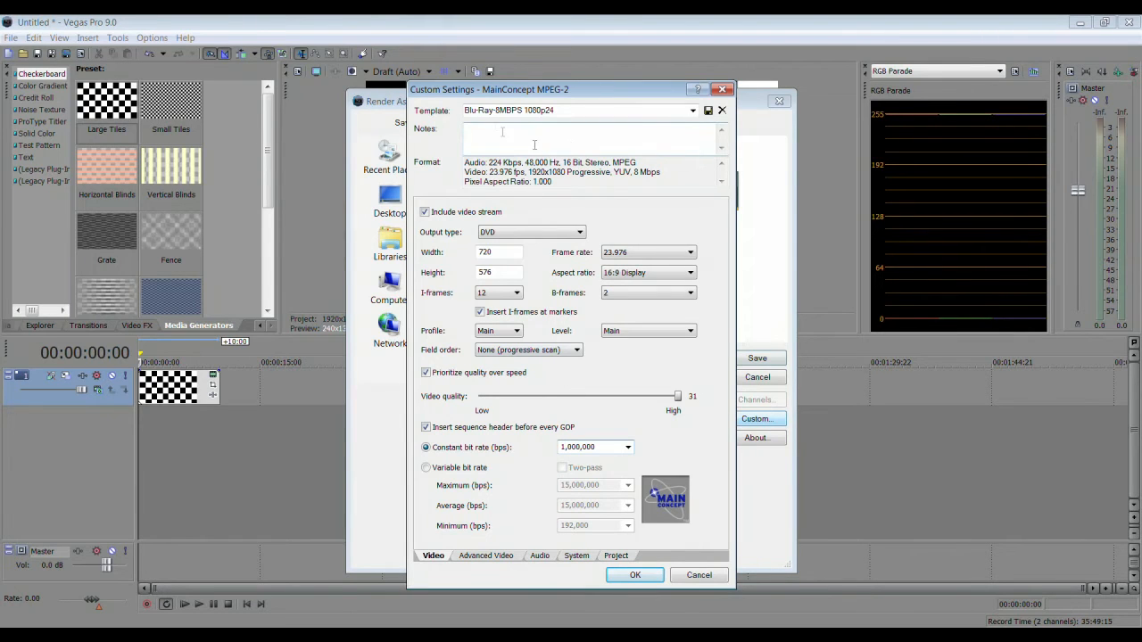
Rename the template to "DVD-1MBPS 576p24" and save it.
left_click(491, 109)
left_click_drag(496, 109, 462, 110)
type("DV")
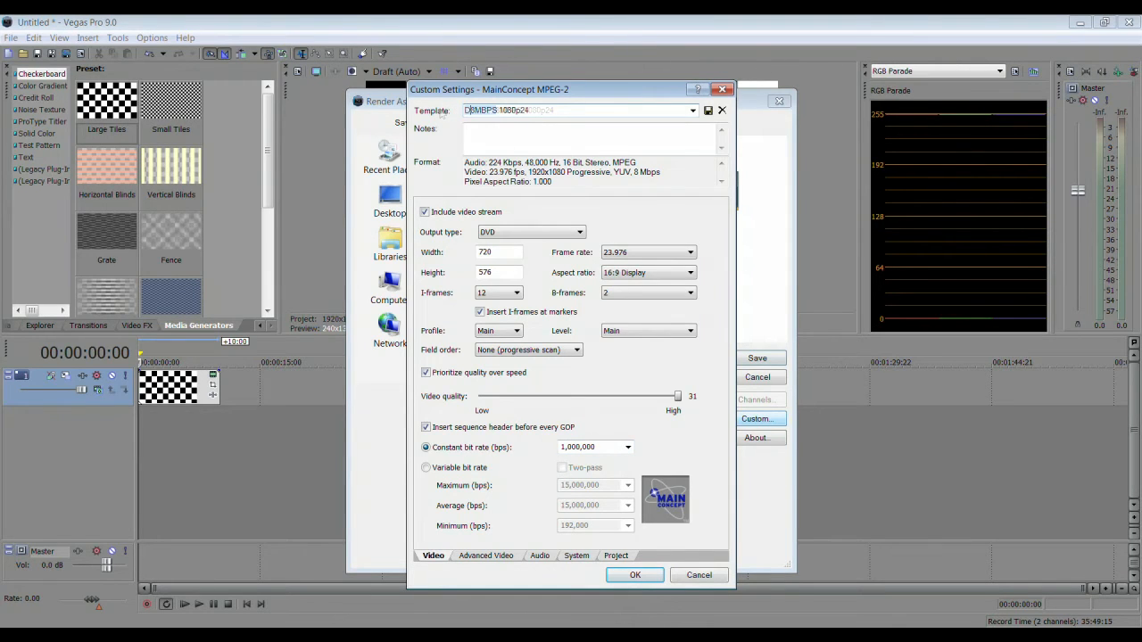
type("D-1")
key("Delete")
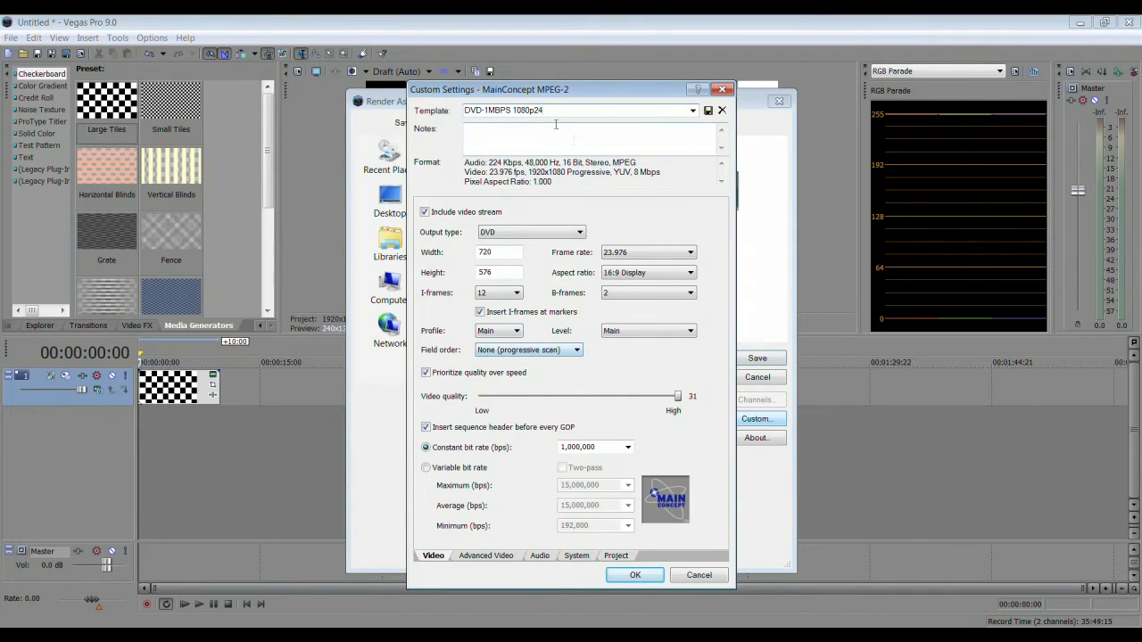
left_click_drag(513, 110, 530, 110)
type("576")
left_click(708, 112)
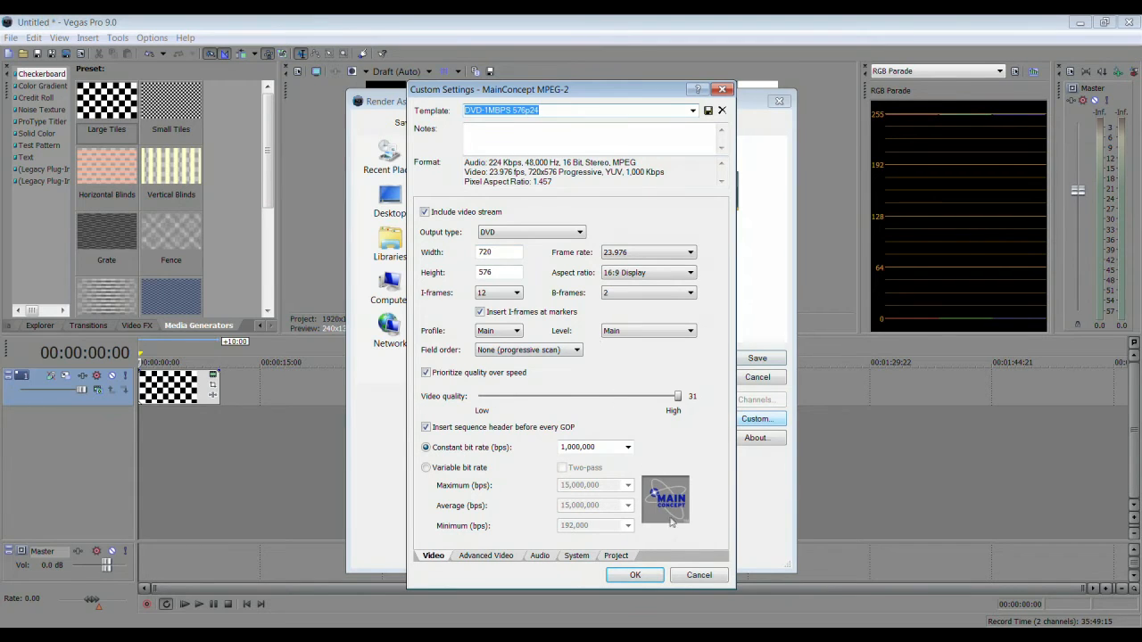
Accept the custom MPEG-2 settings and check the saved templates in the render template list.
left_click(635, 576)
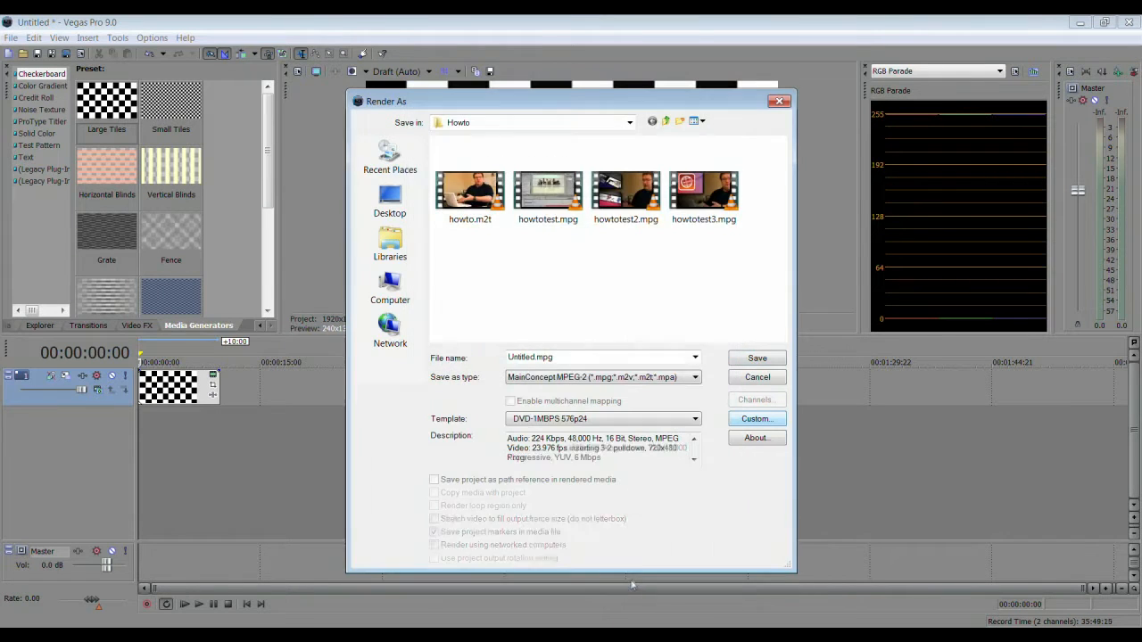
left_click(694, 419)
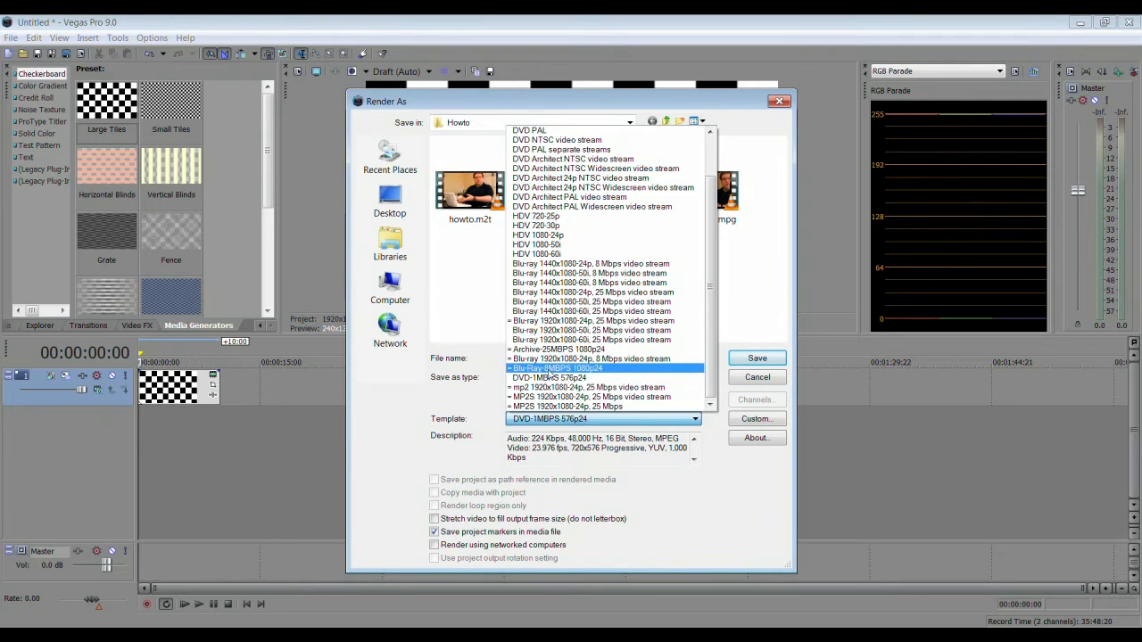
left_click(670, 507)
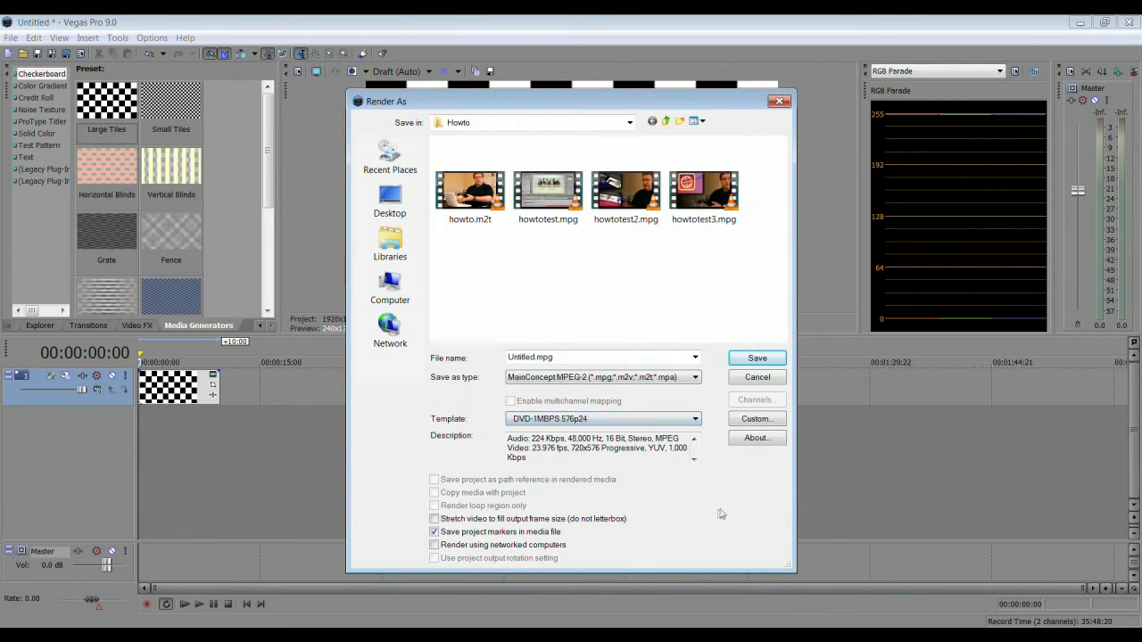
Change the render file type to MainConcept AVC/AAC and open its custom settings.
left_click(694, 377)
left_click(571, 387)
left_click(756, 419)
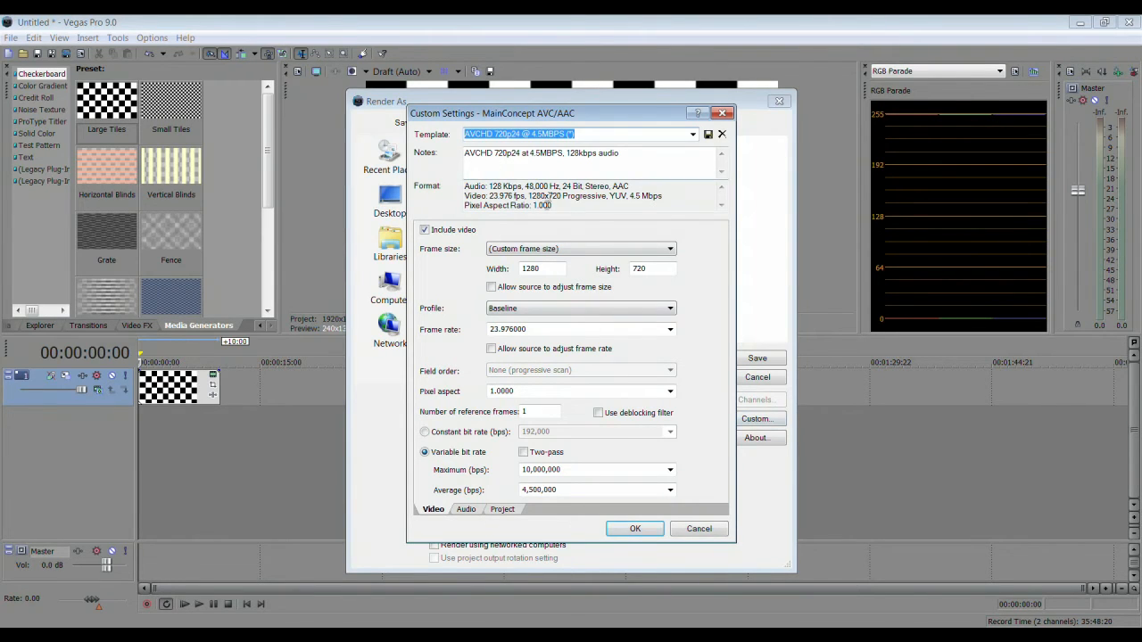
Enter a custom frame size of 1280 by 720 for the AVC video.
double_click(548, 269)
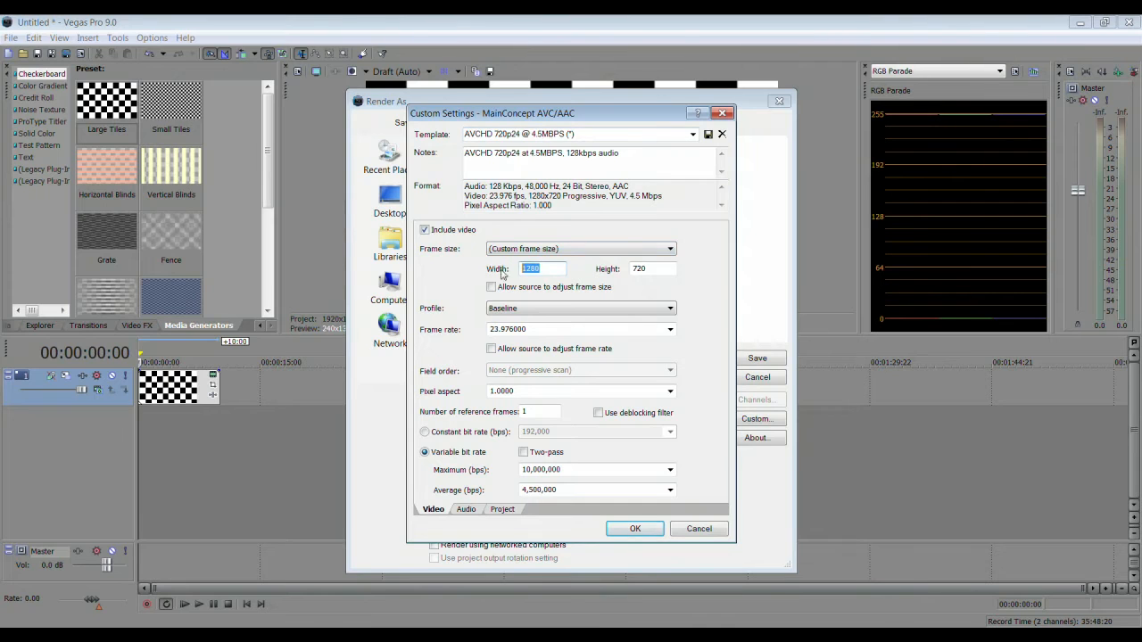
type("1280")
key("Tab")
type("720")
Switch the AVC video to a constant bit rate and enter 4,000,000 bps.
left_click(477, 432)
left_click_drag(567, 431, 482, 436)
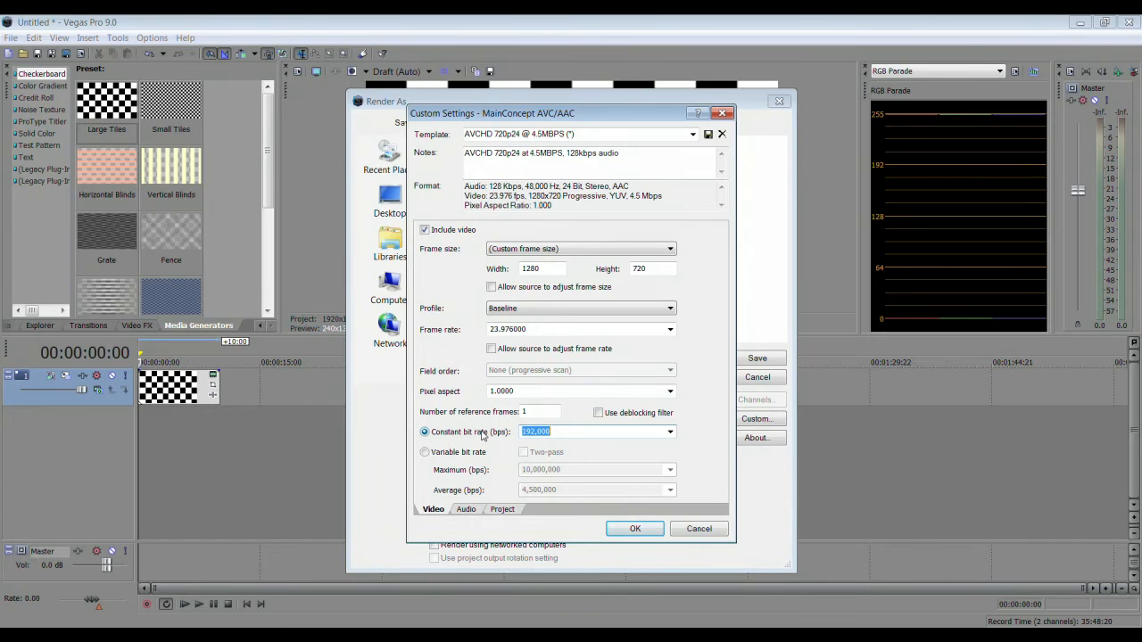
type("4,000,000")
Check the AVC audio settings and choose Best as the video rendering quality.
left_click(474, 511)
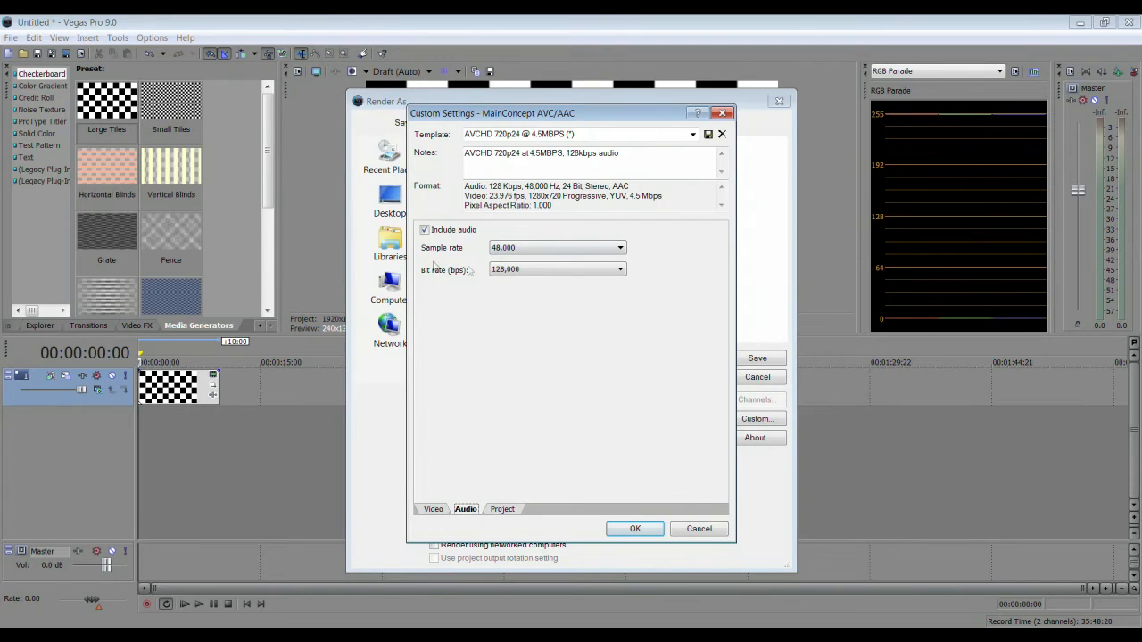
left_click(502, 509)
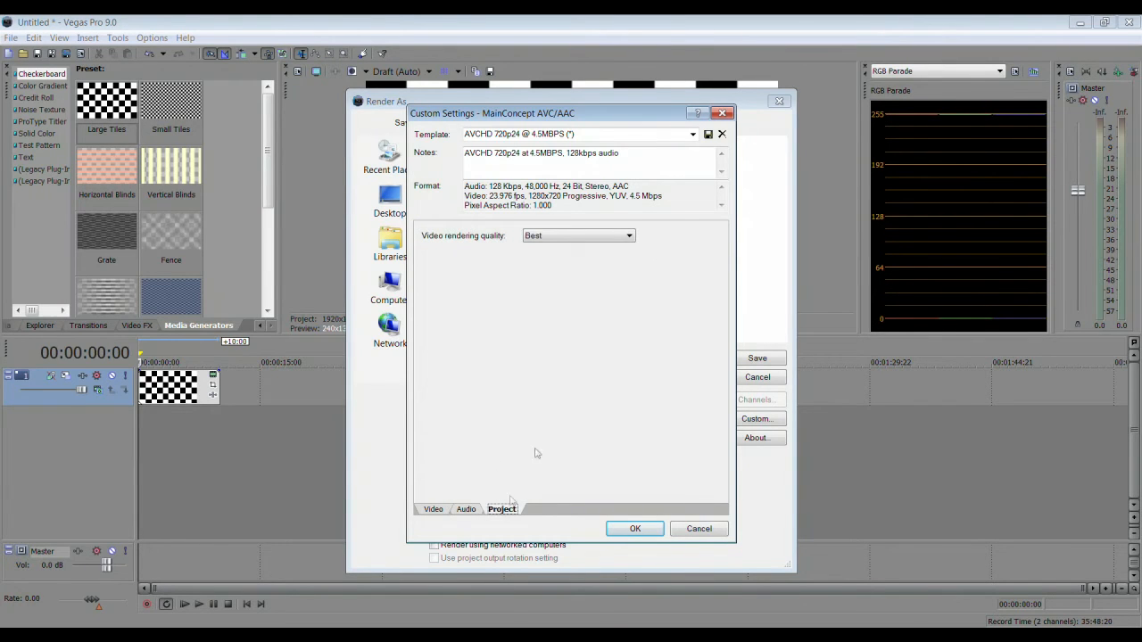
left_click(560, 236)
left_click(563, 286)
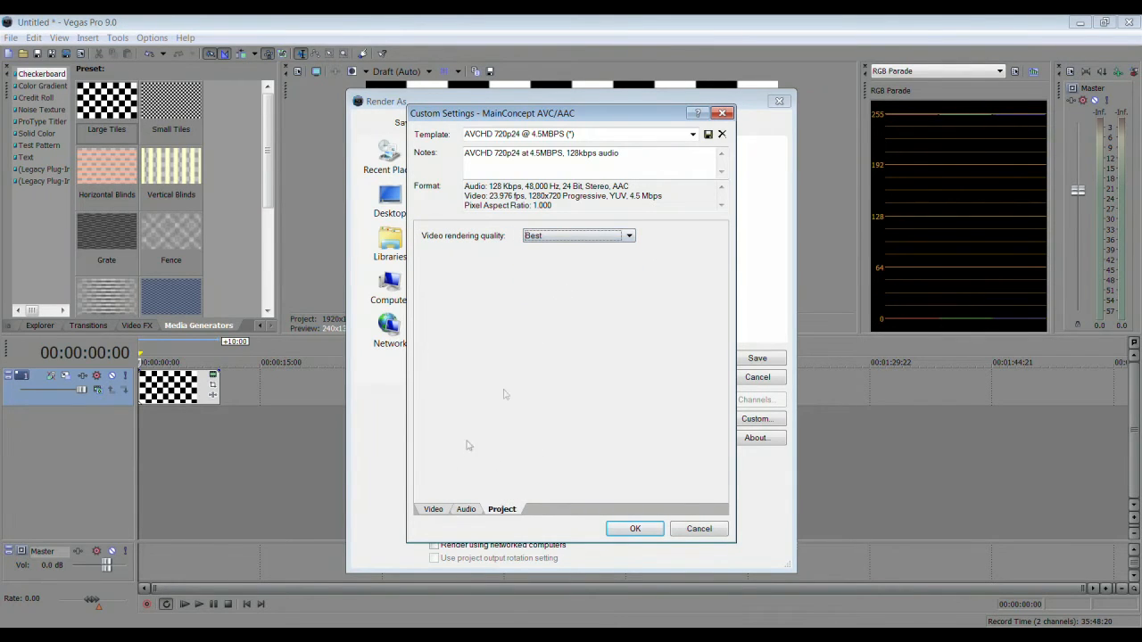
Return to the AVC video settings and re-enter the constant bit rate as 4,000,000 bps.
left_click(442, 509)
double_click(535, 432)
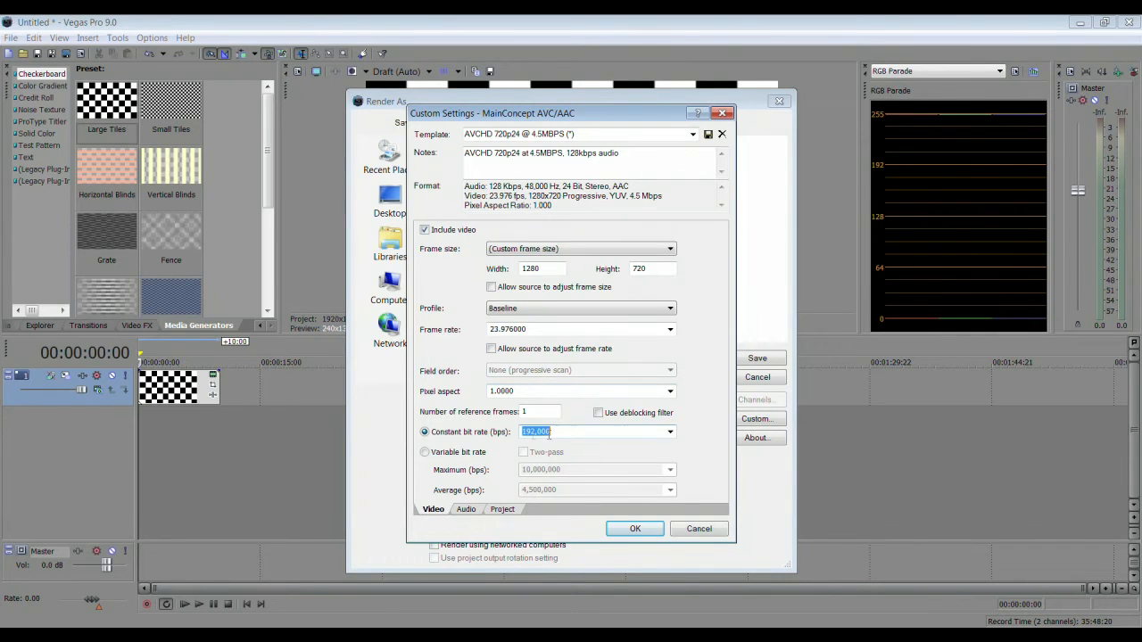
type("4,000,00")
Name the 720p AVC template YouTube-4MBPS 720p24 and save it.
left_click_drag(609, 134, 464, 134)
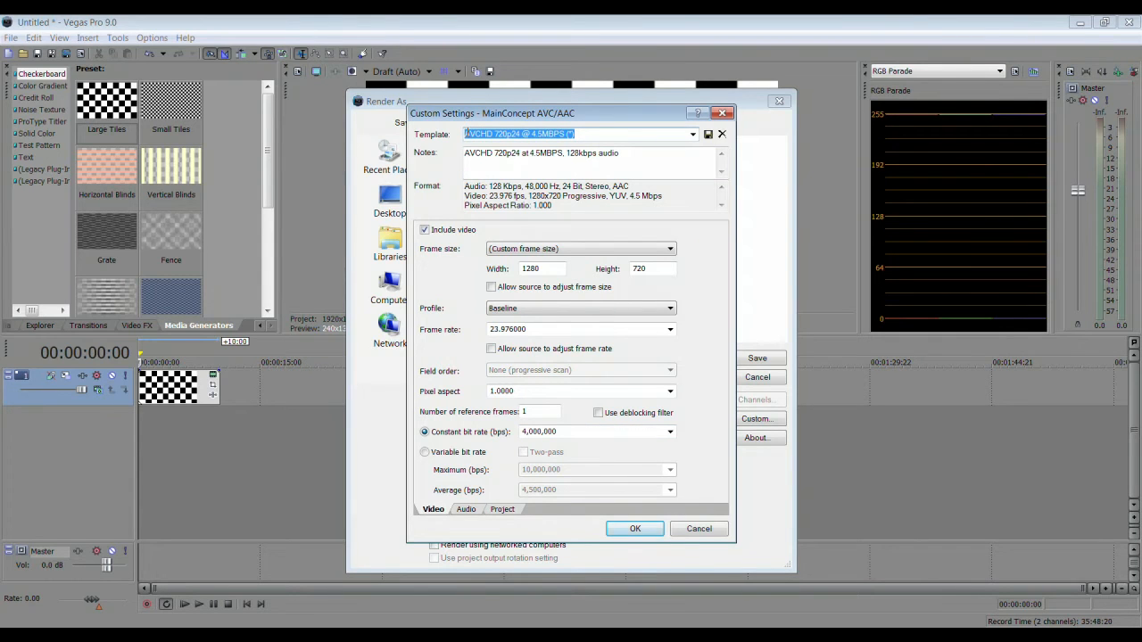
type("YouTube")
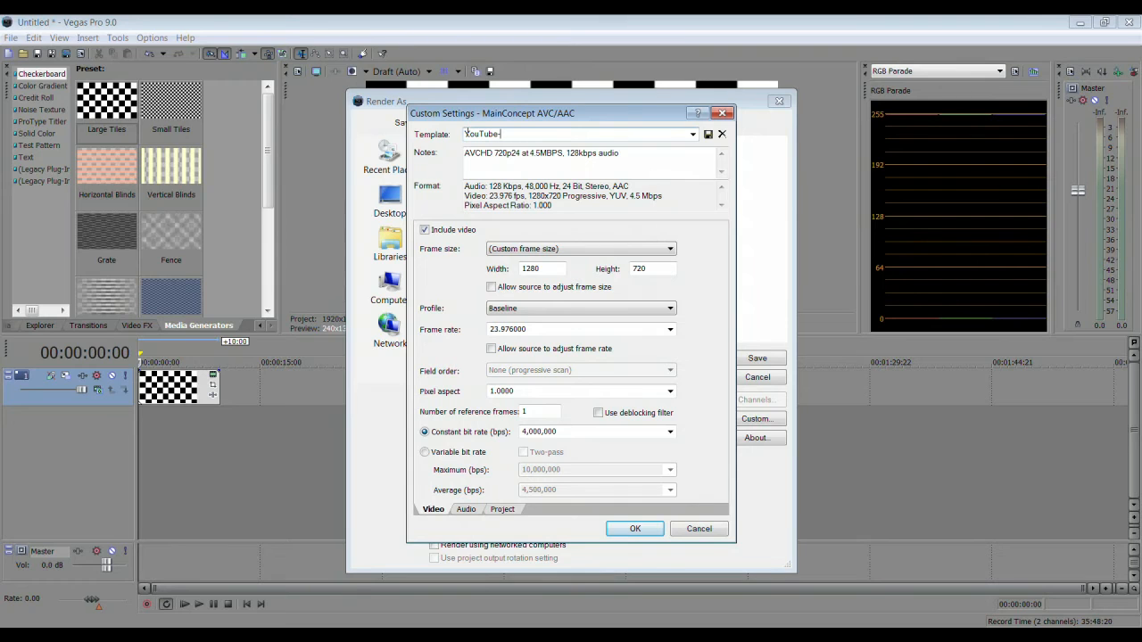
type("-720p2")
type("4MBPS")
left_click(707, 134)
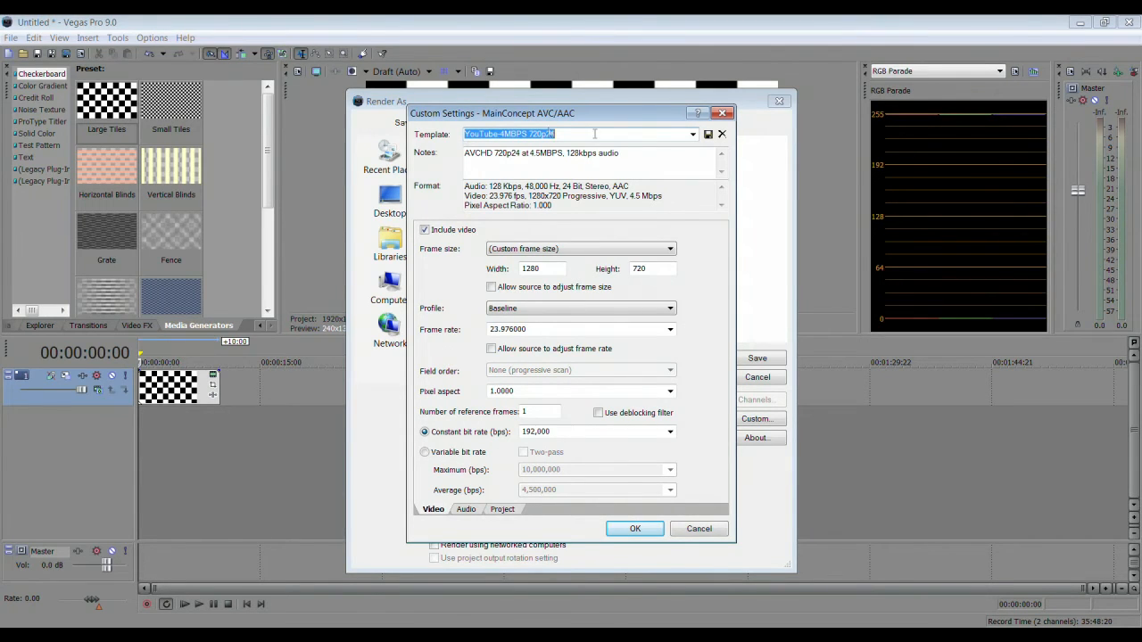
Set the AVC video's frame size to Multimedia (320x240) and its pixel aspect to 1.3333.
left_click(546, 249)
left_click(542, 272)
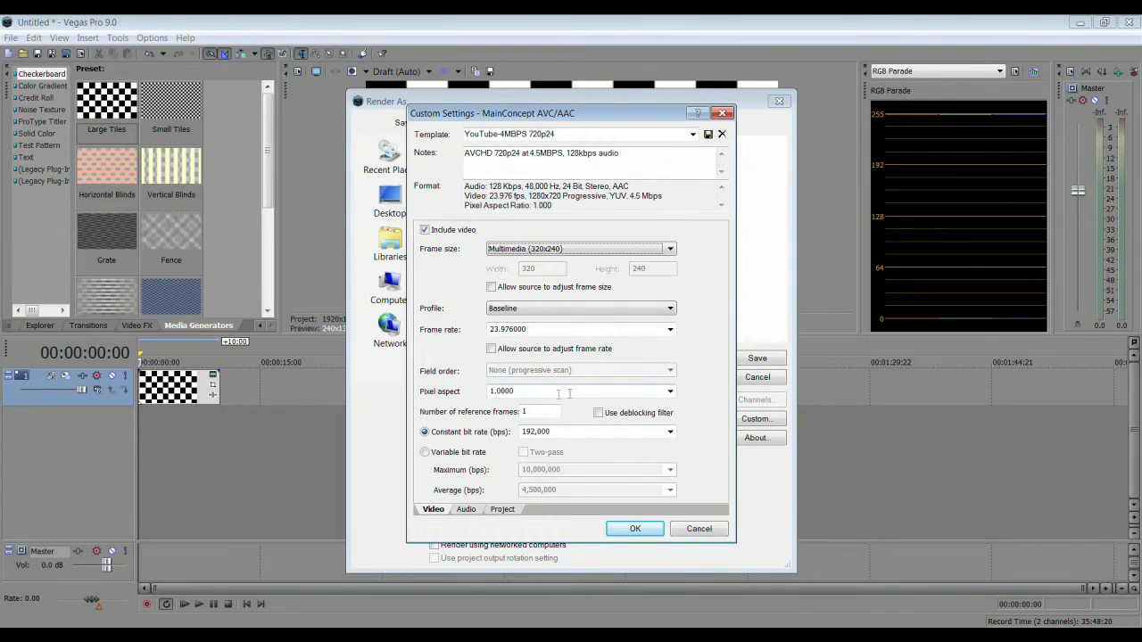
left_click(670, 390)
left_click(615, 415)
left_click(571, 433)
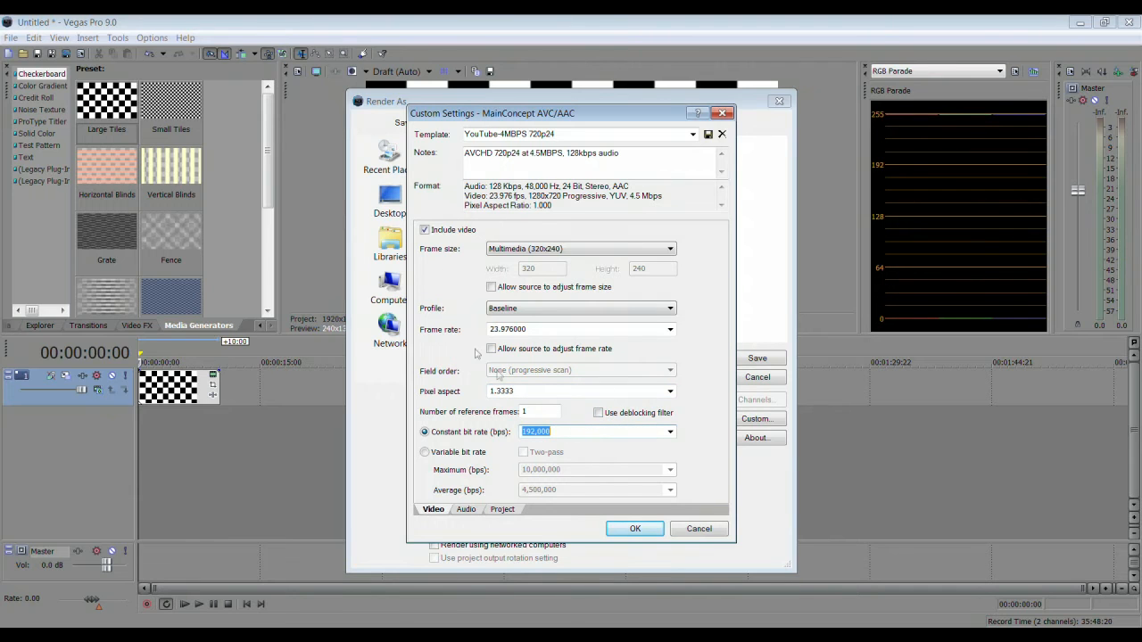
Save the settings as template iPod-192kBPS 240p24 and leave the render dialogs without rendering.
left_click_drag(580, 133, 422, 134)
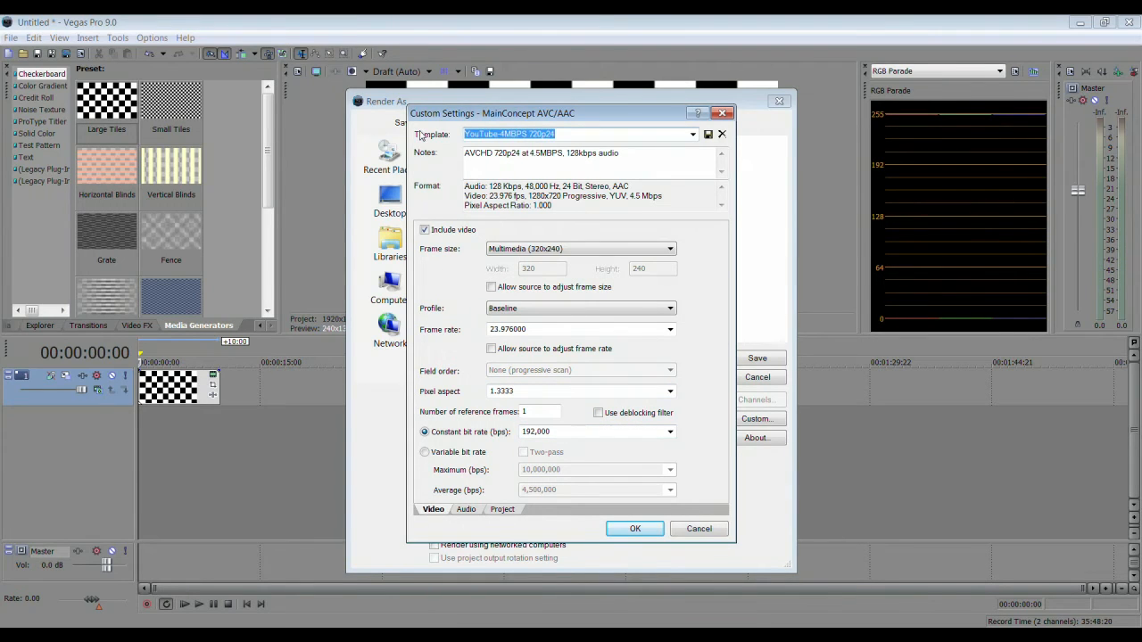
type("iPod-")
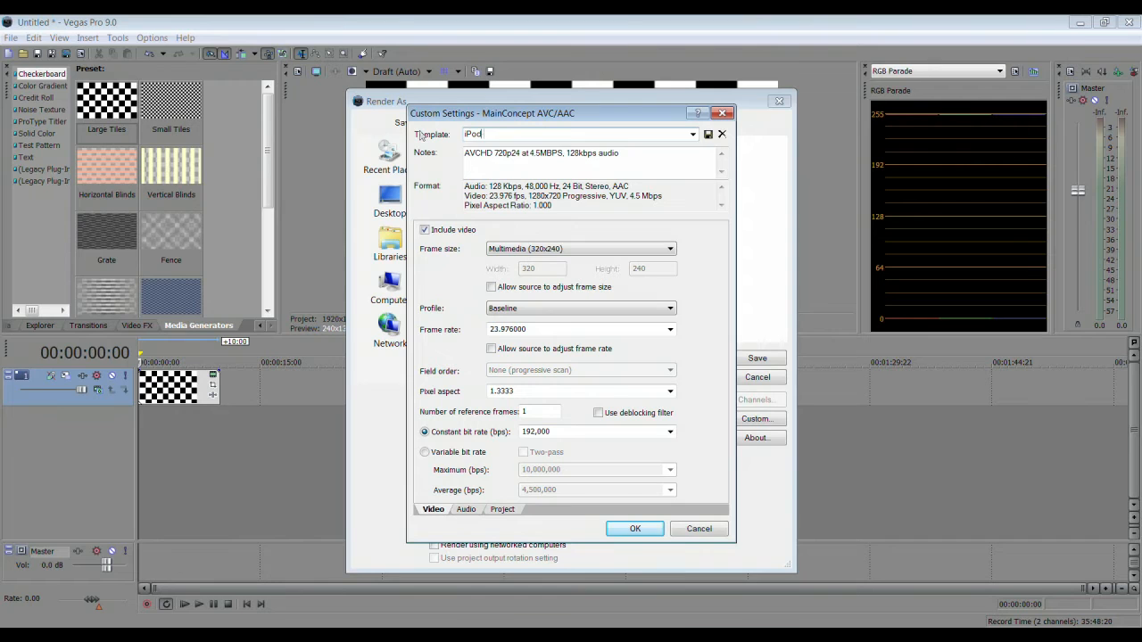
type("192kBPS 240p2")
left_click(709, 134)
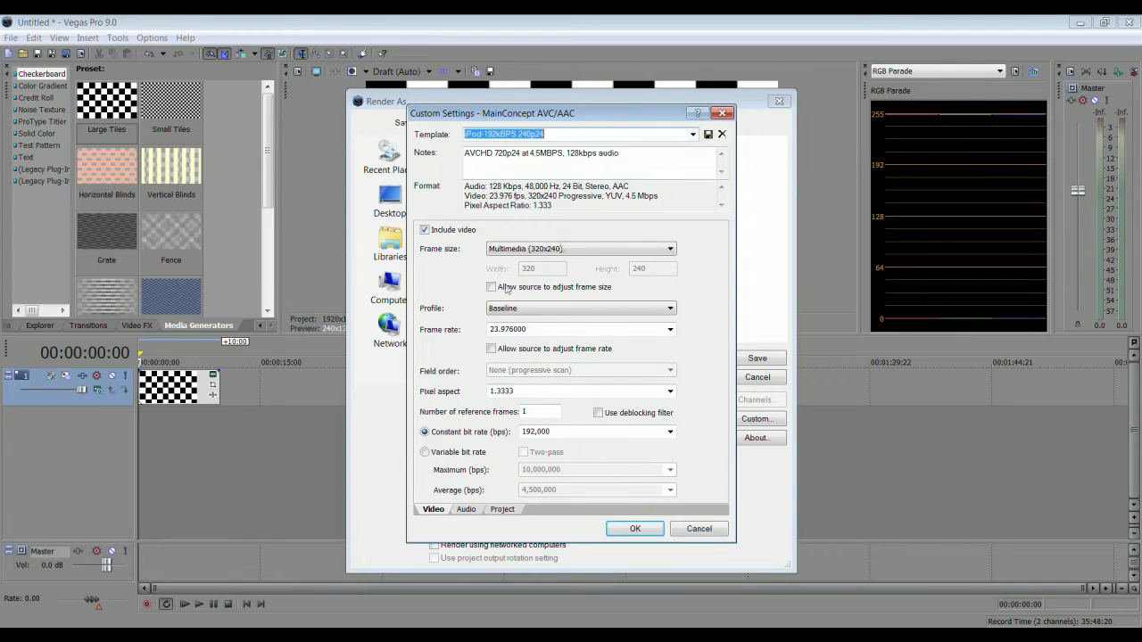
left_click(628, 531)
left_click(754, 378)
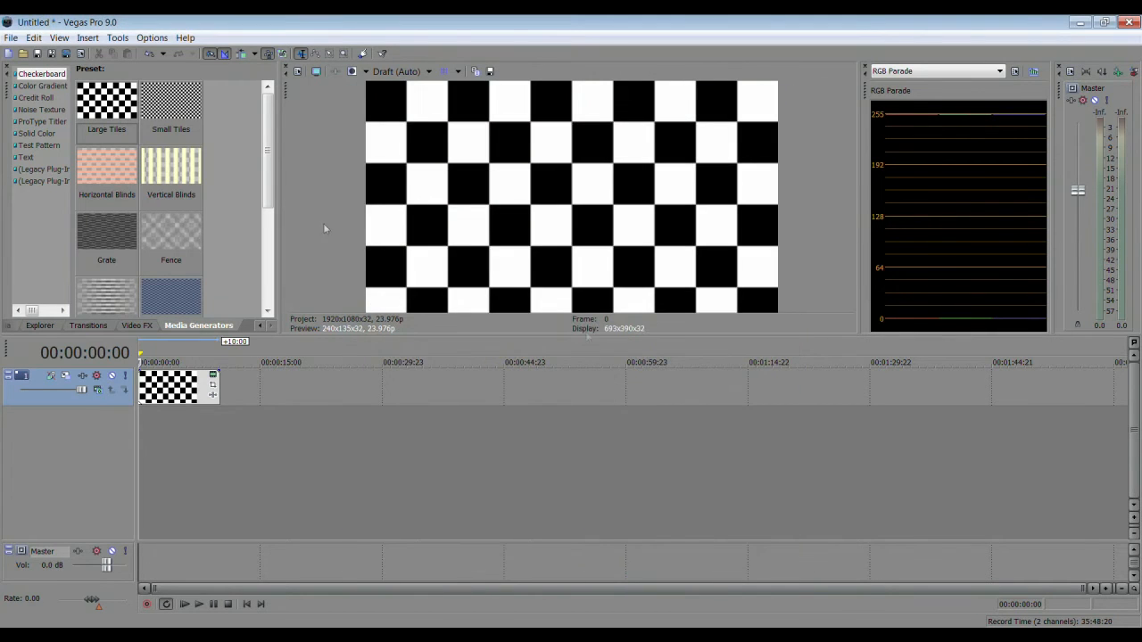
Exit Vegas Pro without saving the checkerboard project.
left_click(11, 38)
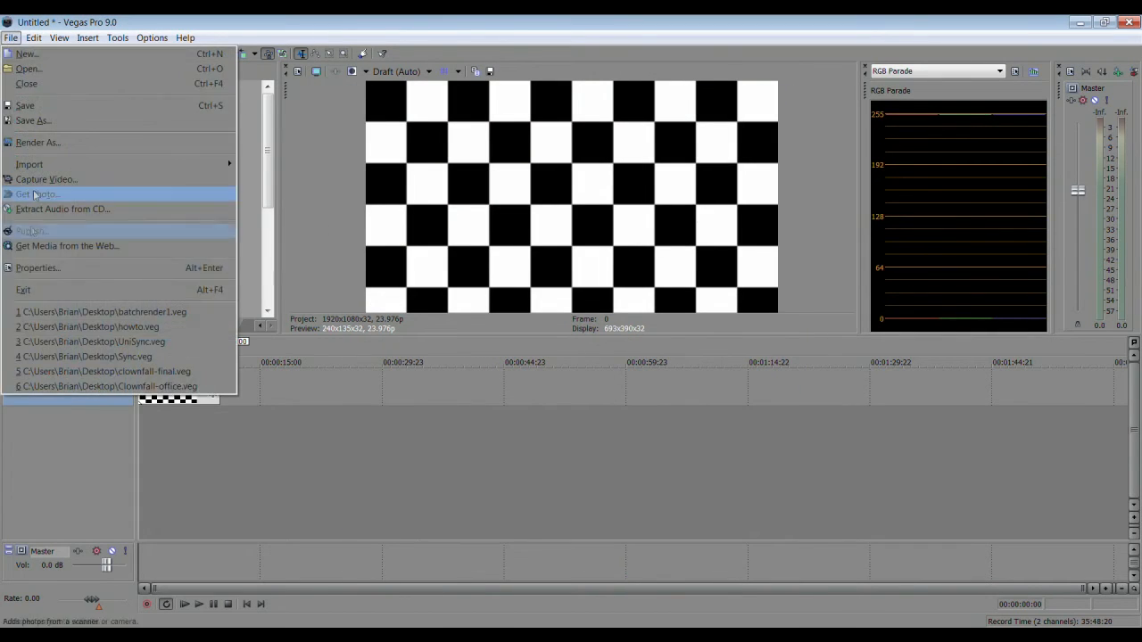
left_click(41, 288)
left_click(592, 283)
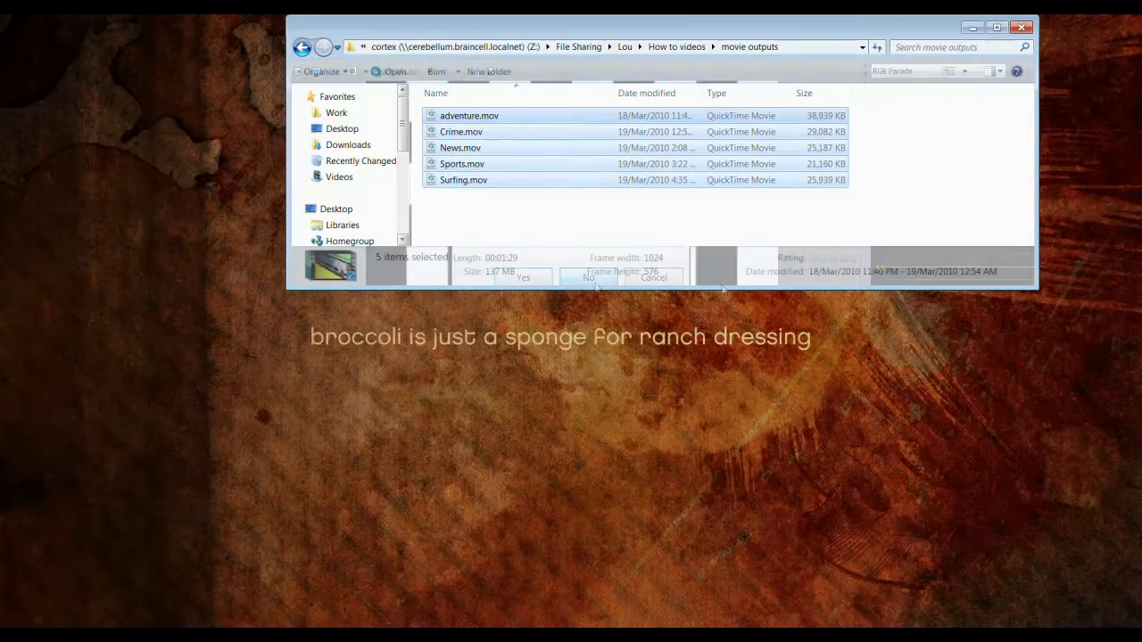
Place the five selected movie clips end to end at the start of the empty Vegas Pro timeline.
left_click(998, 635)
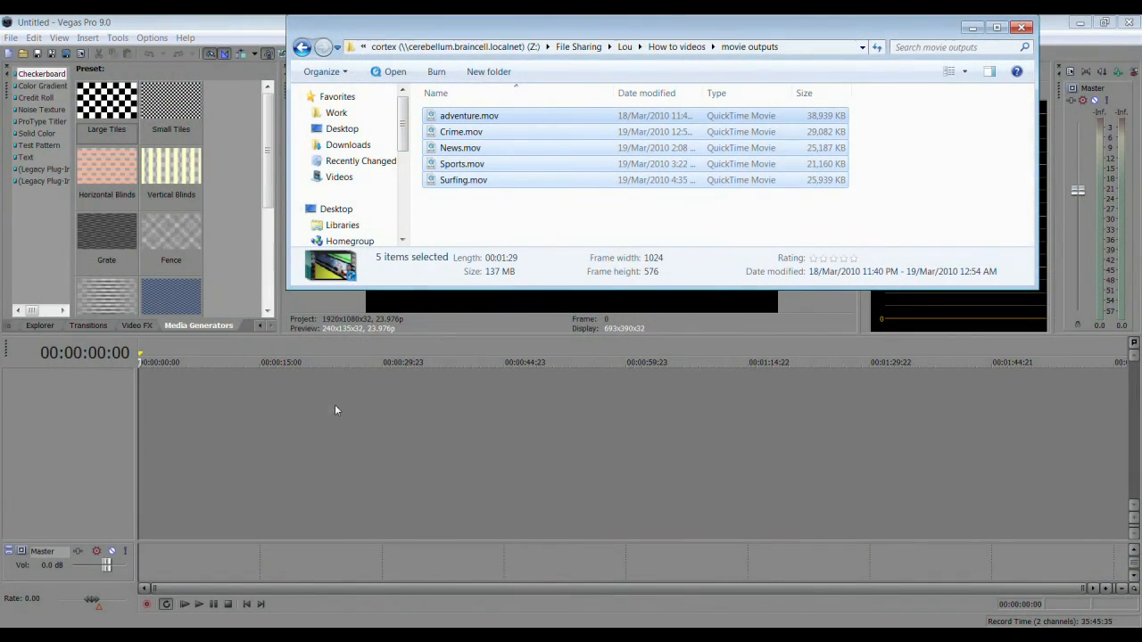
left_click_drag(162, 407, 126, 402)
left_click_drag(127, 395, 128, 395)
Mark each of the five timeline clips as its own region, matching the region to the clip's full length.
left_click_drag(279, 434, 115, 430)
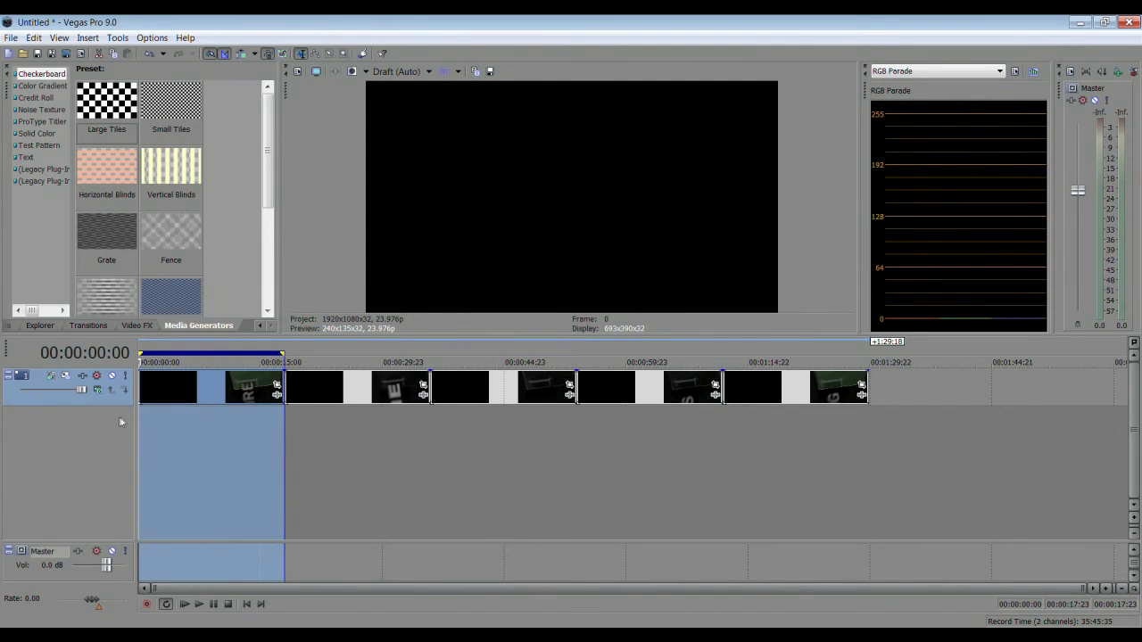
left_click(316, 417)
left_click_drag(420, 433, 285, 433)
left_click_drag(577, 442, 431, 439)
key("r")
left_click_drag(724, 441, 576, 442)
key("r")
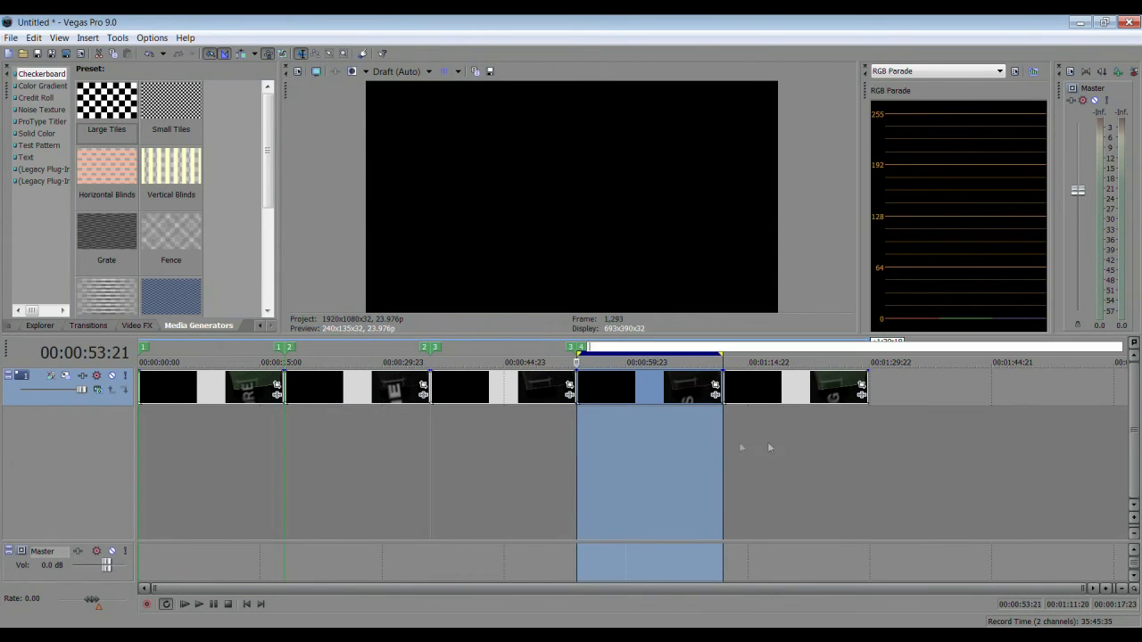
left_click_drag(869, 429, 724, 444)
key("r")
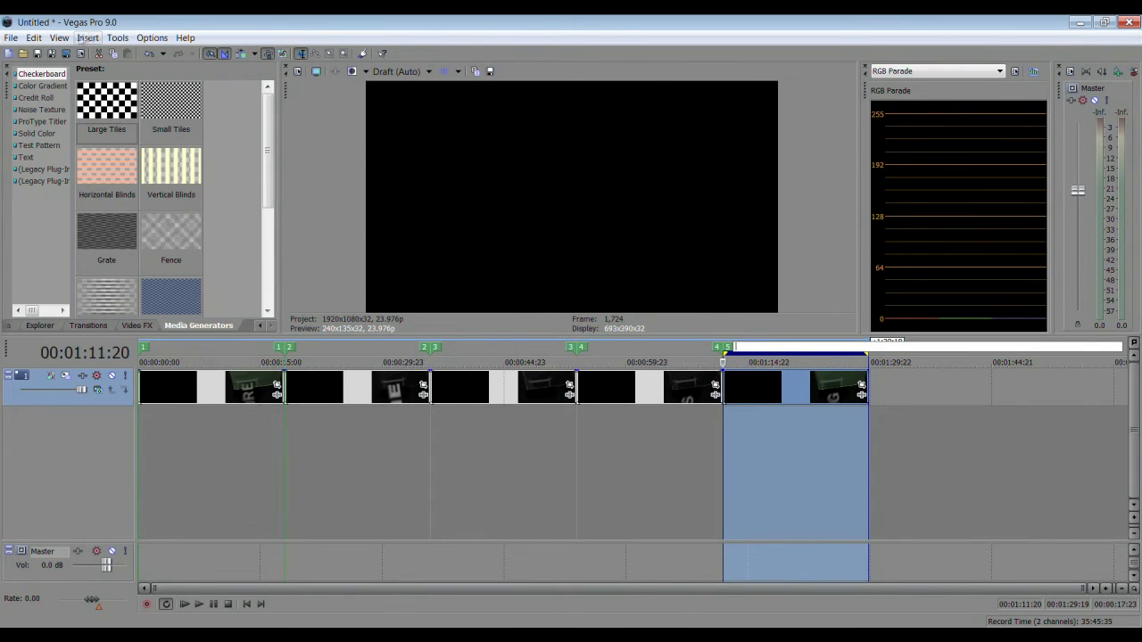
Batch render the regions with the Archive-25MBPS 1080p24, Blu-Ray-8MBPS 1080p24, DVD-1MBPS 576p24, iPod-192kBPS 240p24 and YouTube-4MBPS 720p24 templates.
left_click(117, 37)
mouse_move(178, 283)
left_click(397, 334)
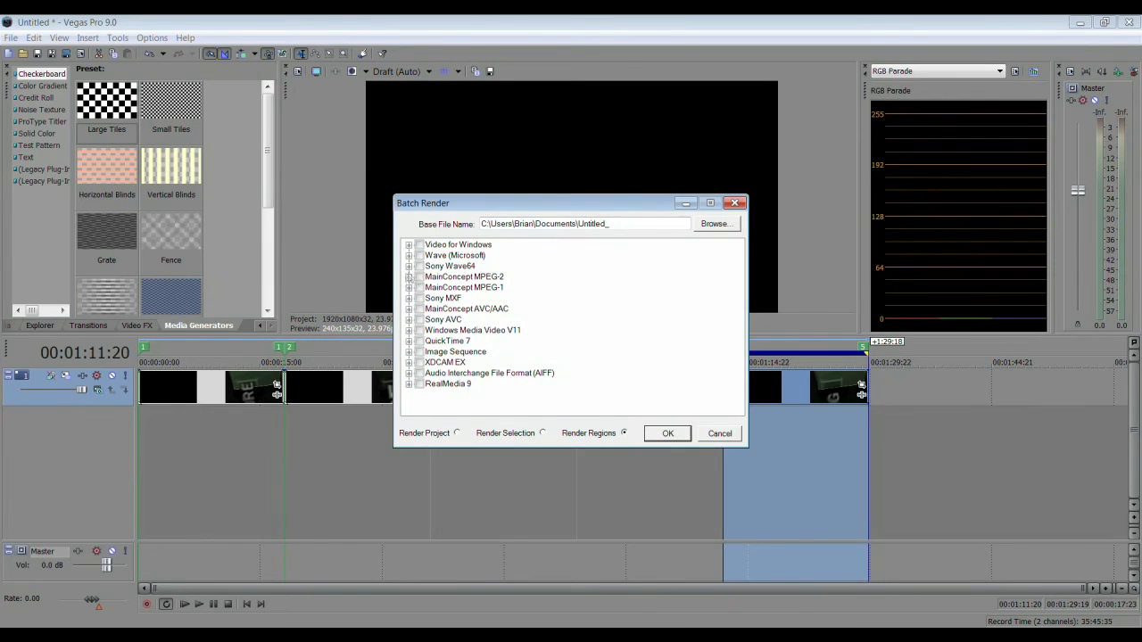
left_click(409, 276)
scroll(477, 352, "down", 3)
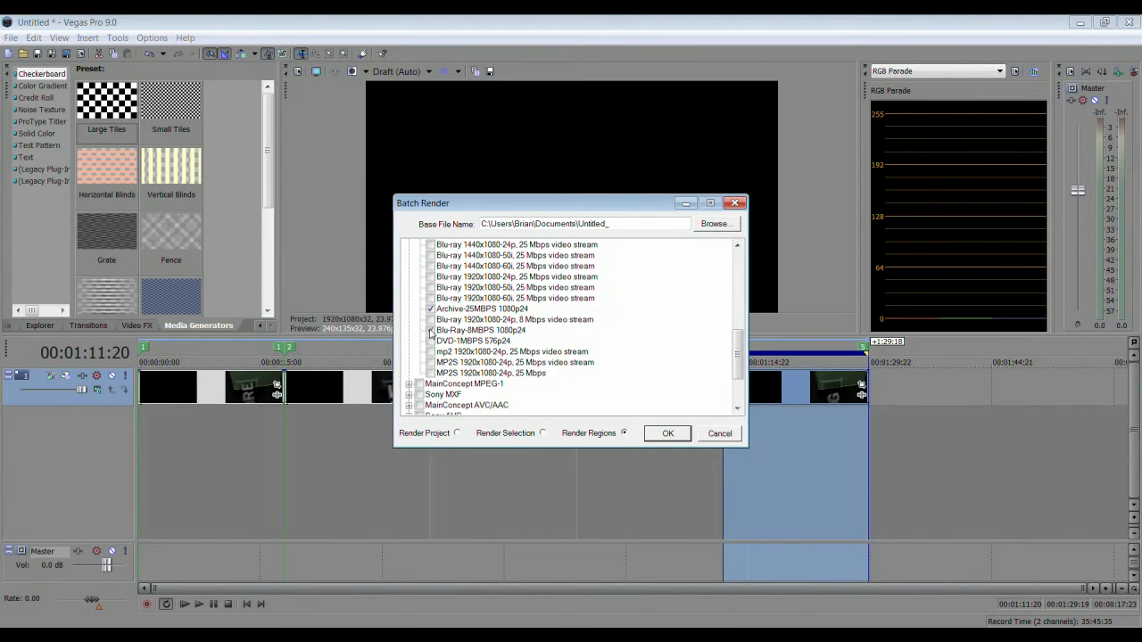
scroll(430, 351, "down", 2)
double_click(428, 343)
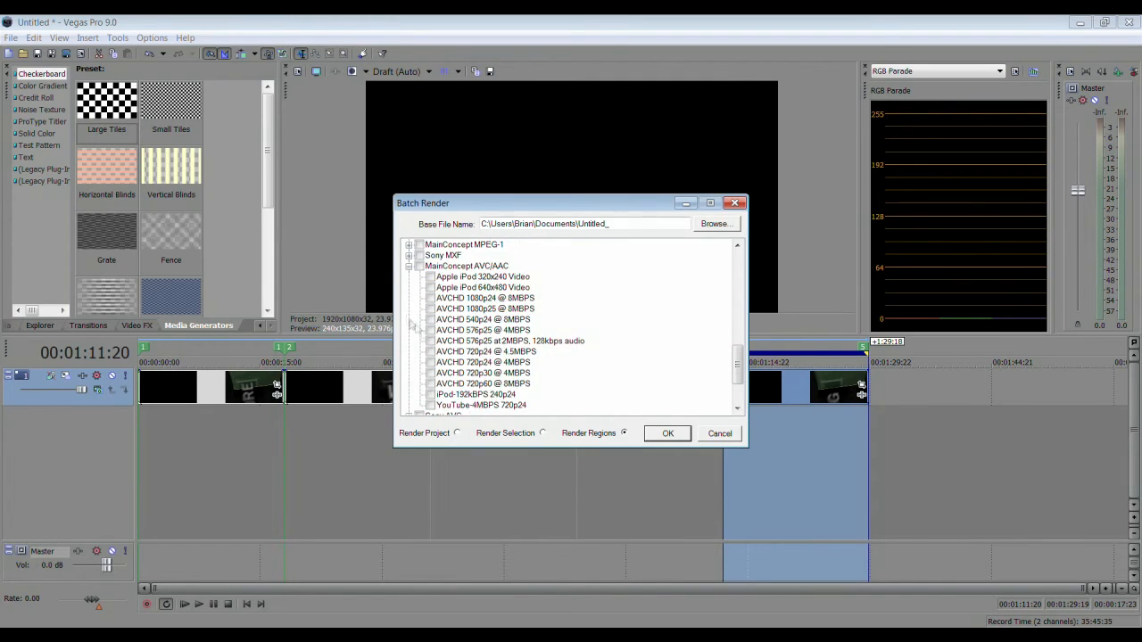
scroll(409, 314, "down", 1)
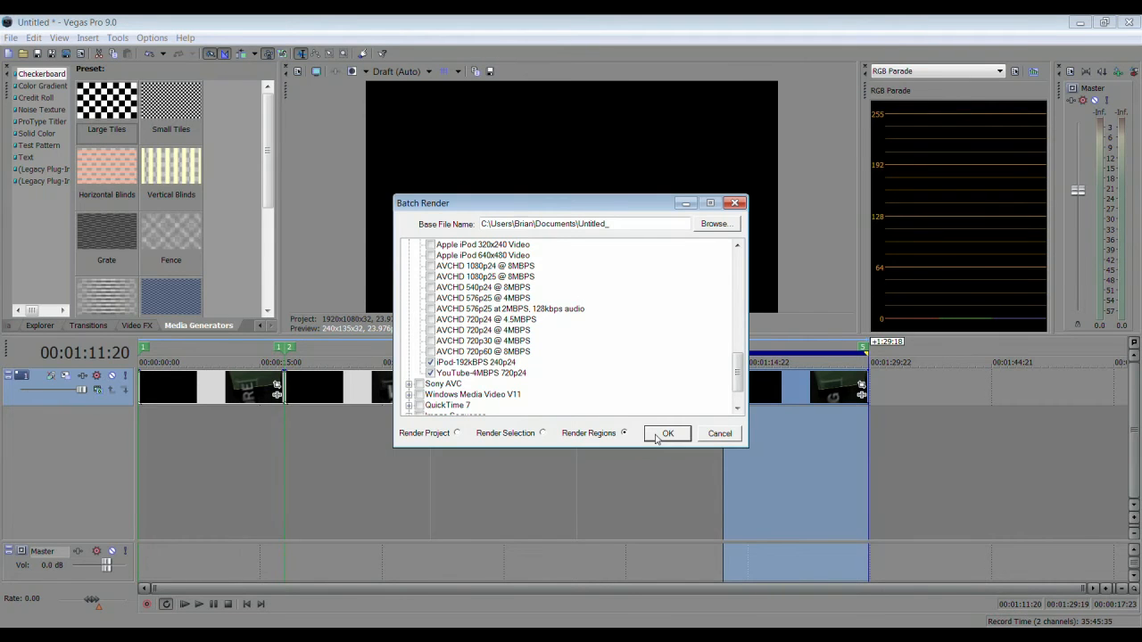
left_click(667, 434)
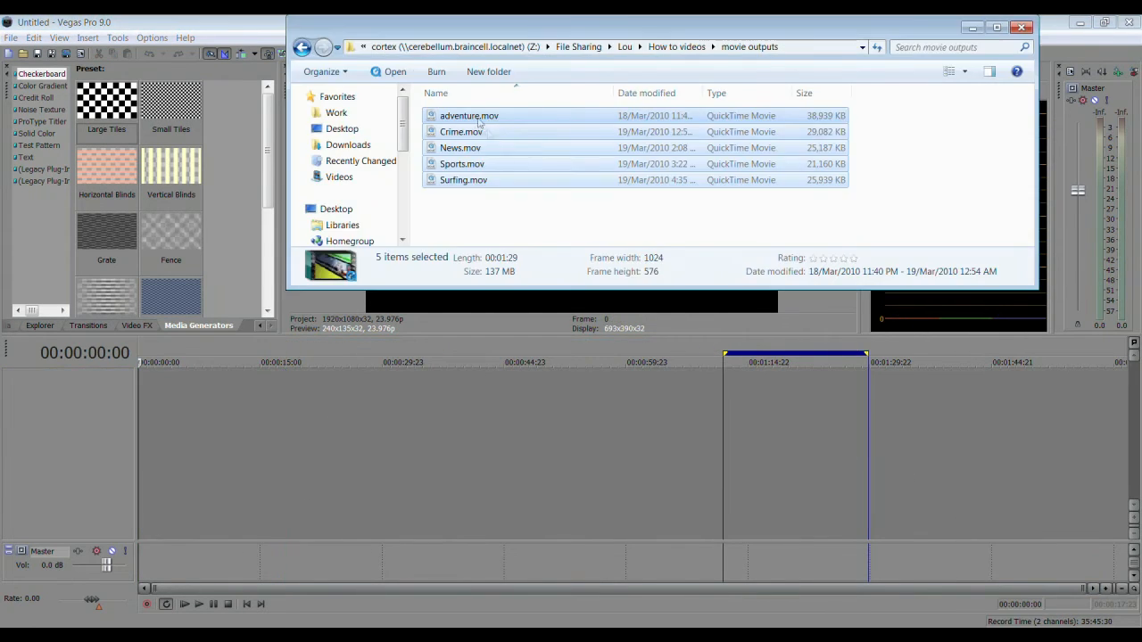
Add adventure.mov to the empty timeline and save the project as adventure.veg in My Documents.
left_click_drag(458, 115, 187, 406)
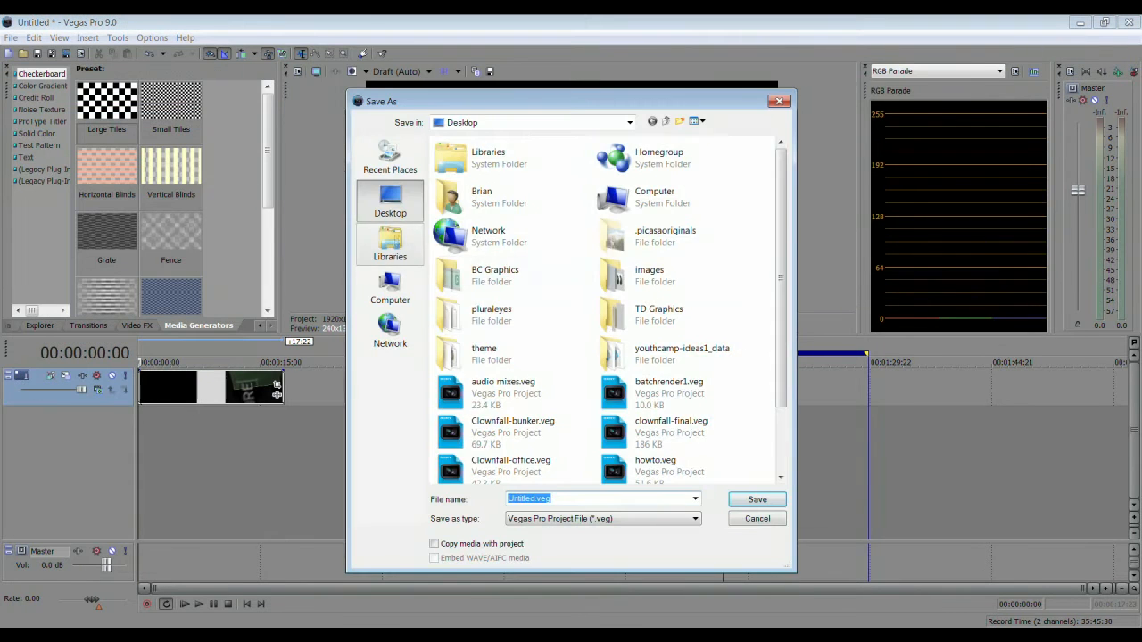
left_click(393, 246)
double_click(503, 229)
left_click(575, 501)
type("adventure")
key("Return")
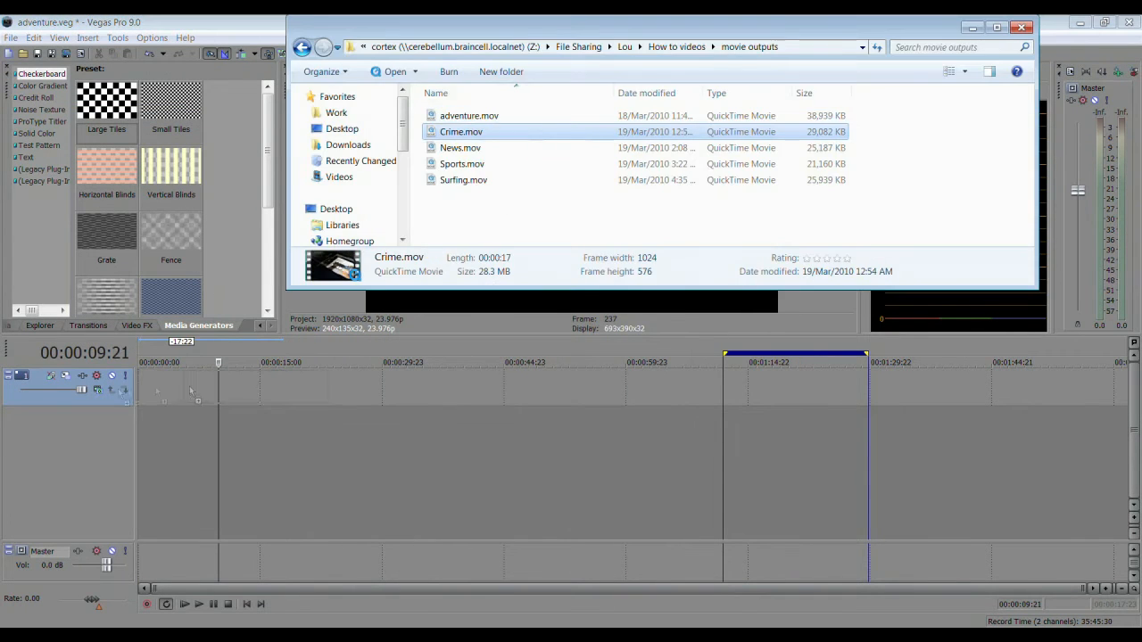
Replace the timeline clip with Crime.mov and with News.mov in turn, saving separate projects named crime.veg and news.veg.
left_click_drag(190, 390, 189, 390)
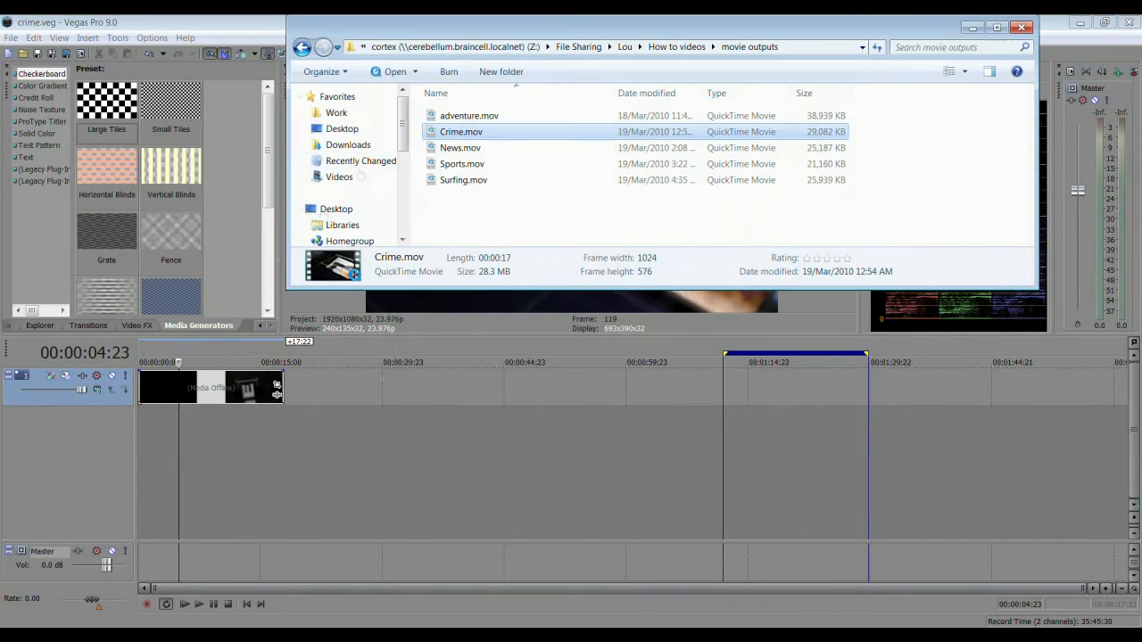
key("Down")
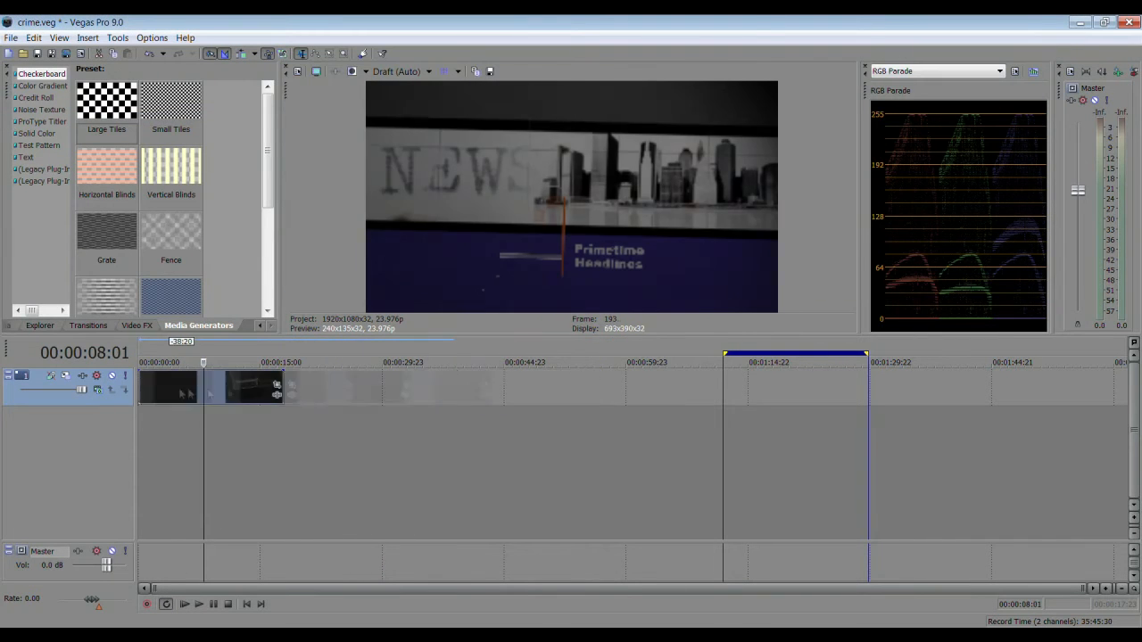
left_click(204, 390)
left_click(999, 634)
left_click(11, 39)
left_click(41, 112)
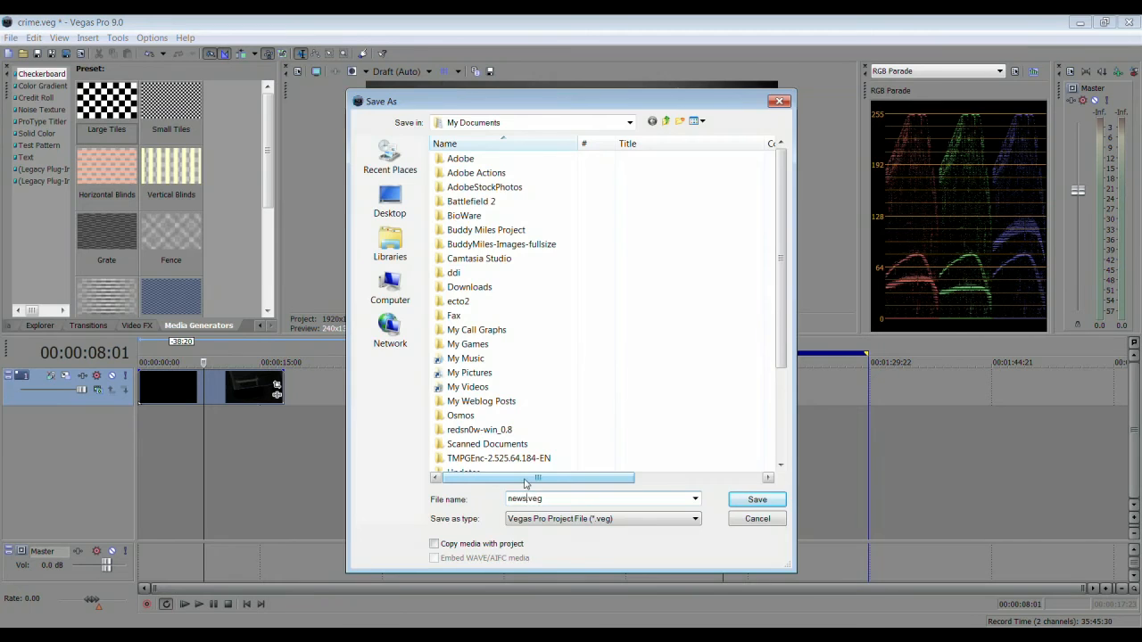
key("Return")
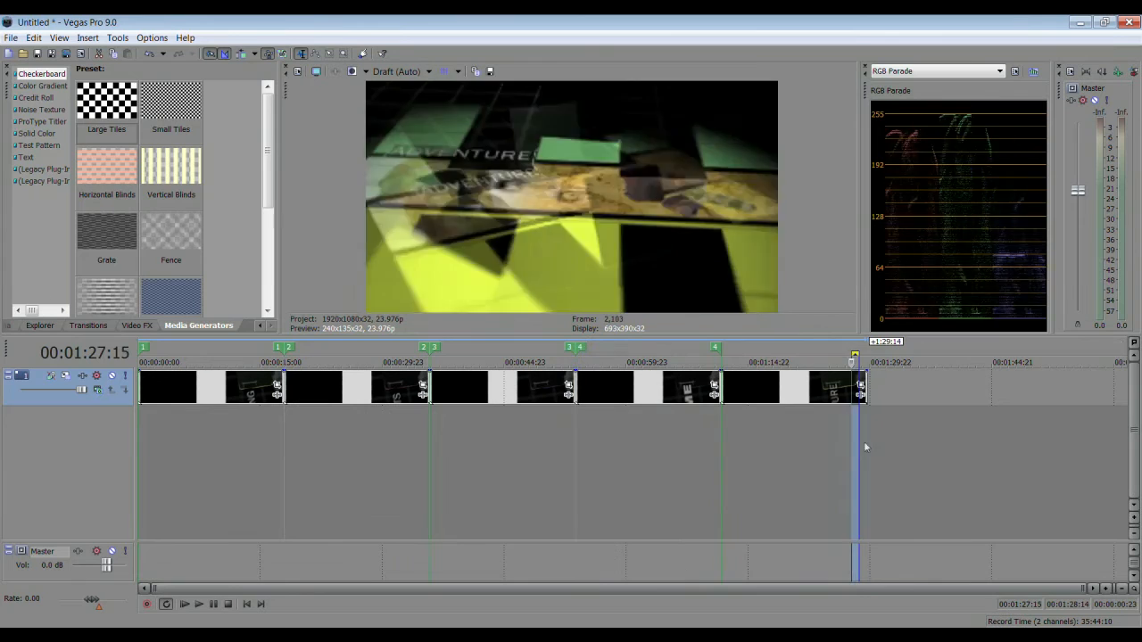
Mark the last clip as a region and try a batch render of the regions with the custom archive, Blu-Ray, DVD, iPod and YouTube templates.
left_click_drag(854, 446, 722, 437)
key("r")
left_click(117, 38)
mouse_move(147, 279)
left_click(356, 334)
left_click(408, 276)
scroll(432, 278, "down", 11)
left_click(430, 244)
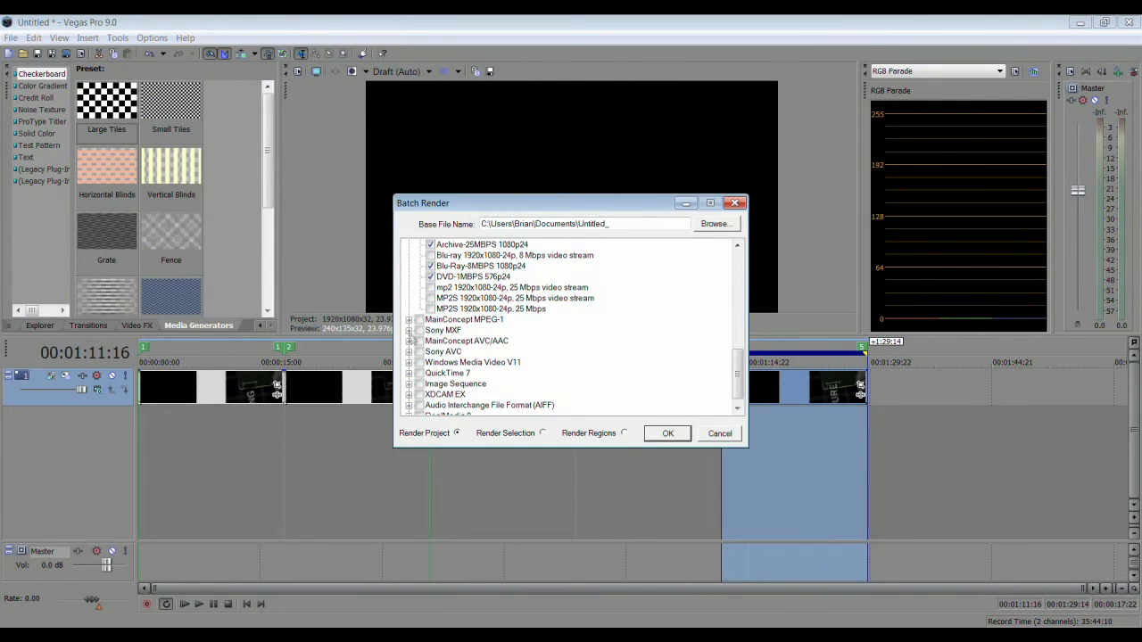
left_click(409, 340)
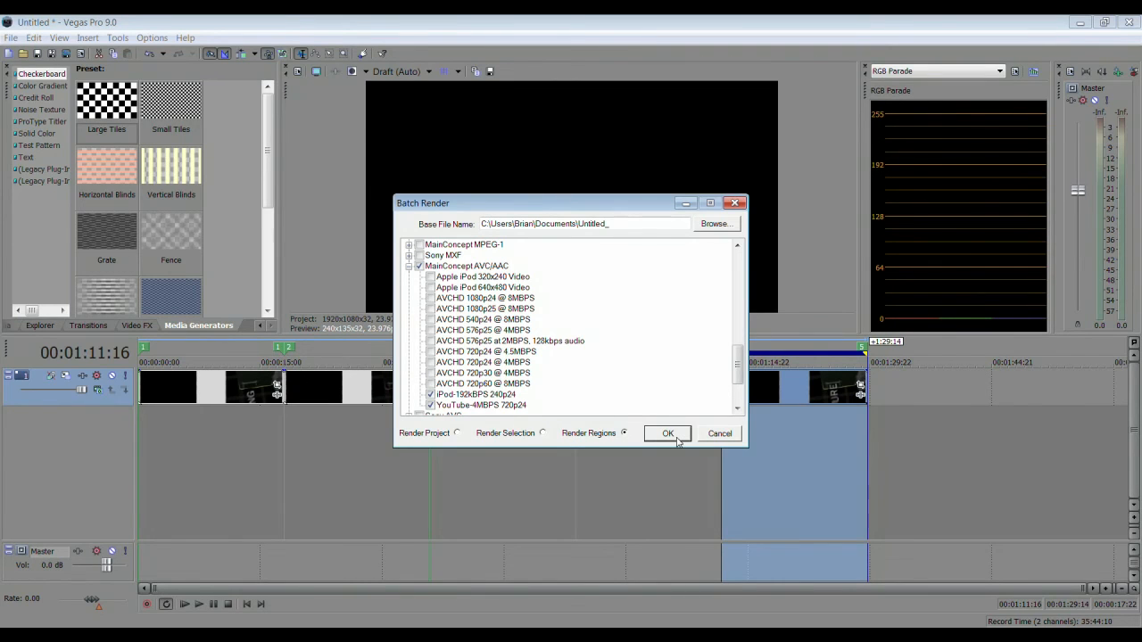
left_click(712, 437)
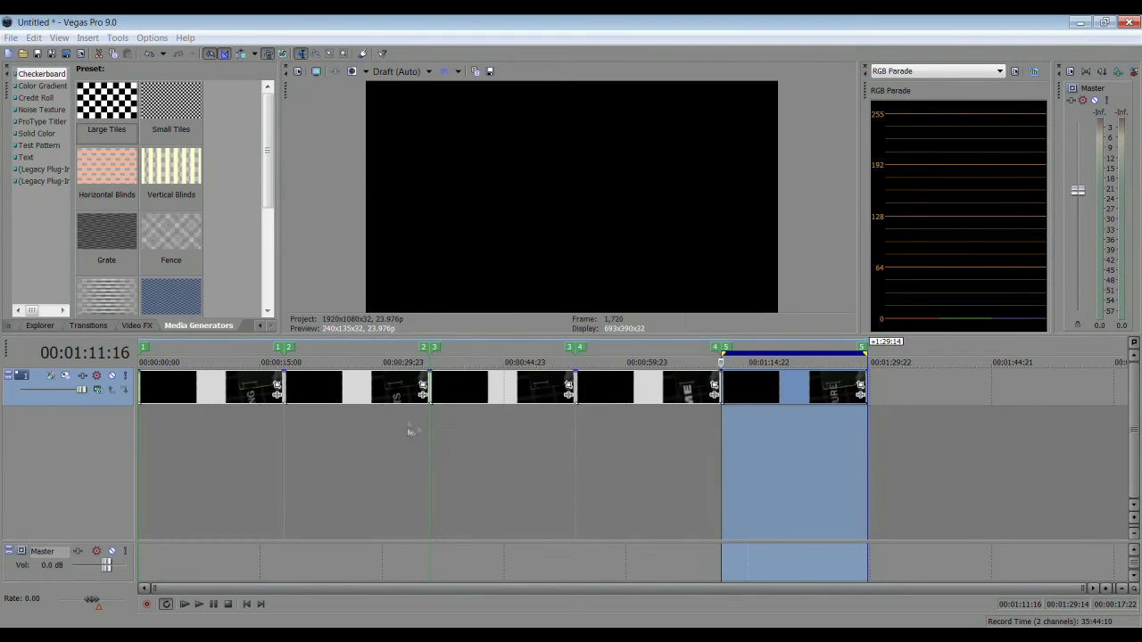
Start a new empty project without saving the current one.
left_click(10, 37)
left_click(36, 57)
left_click(575, 275)
left_click(627, 446)
In the MultiRender extension, choose adventure.veg, crime.veg, news.veg, sports.veg and surfing.veg as the source projects.
left_click(118, 38)
mouse_move(223, 297)
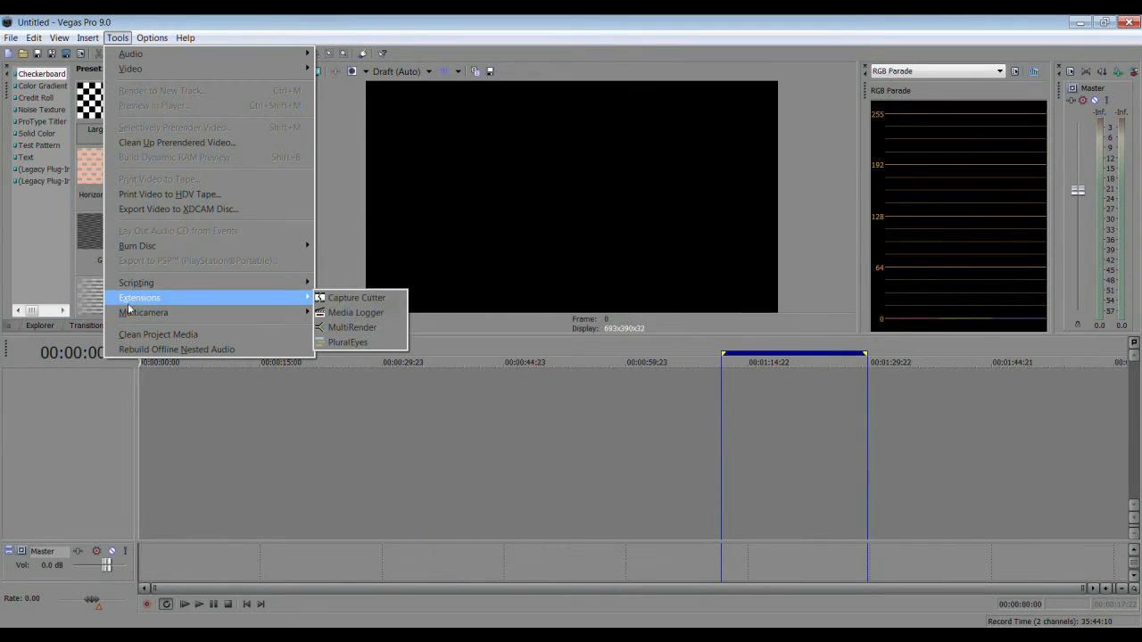
left_click(378, 328)
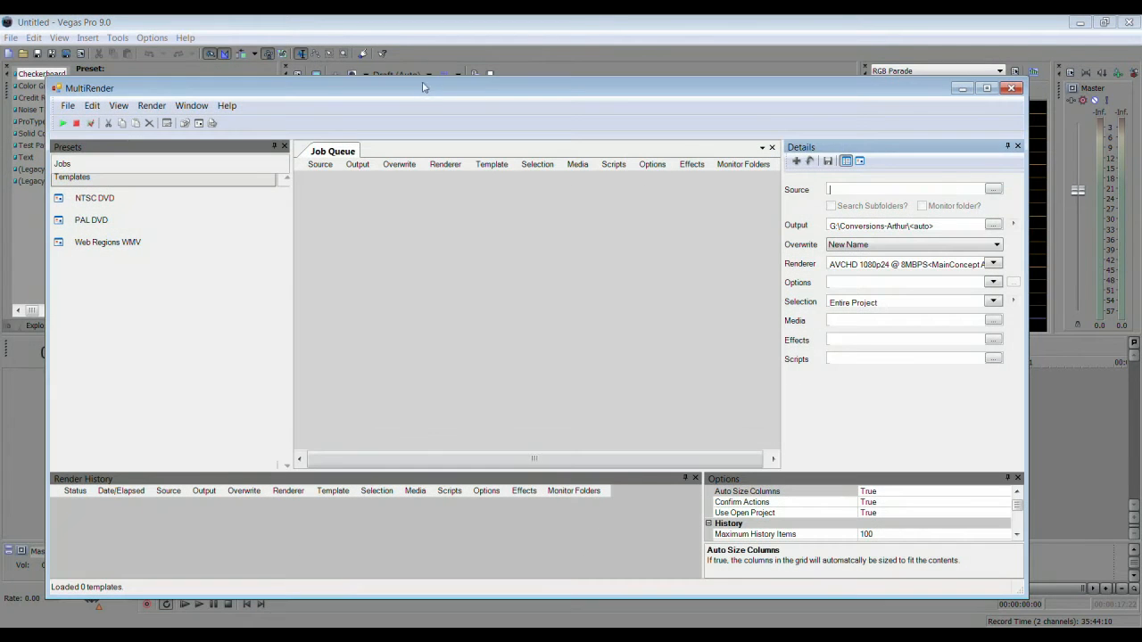
left_click(993, 189)
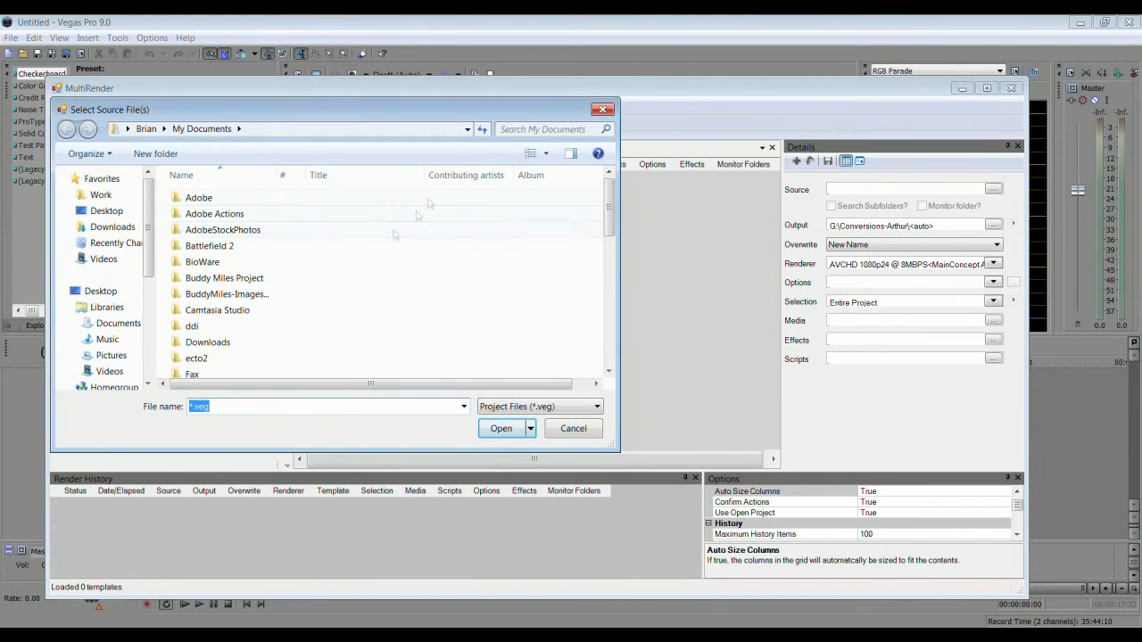
scroll(395, 234, "down", 10)
left_click(209, 209)
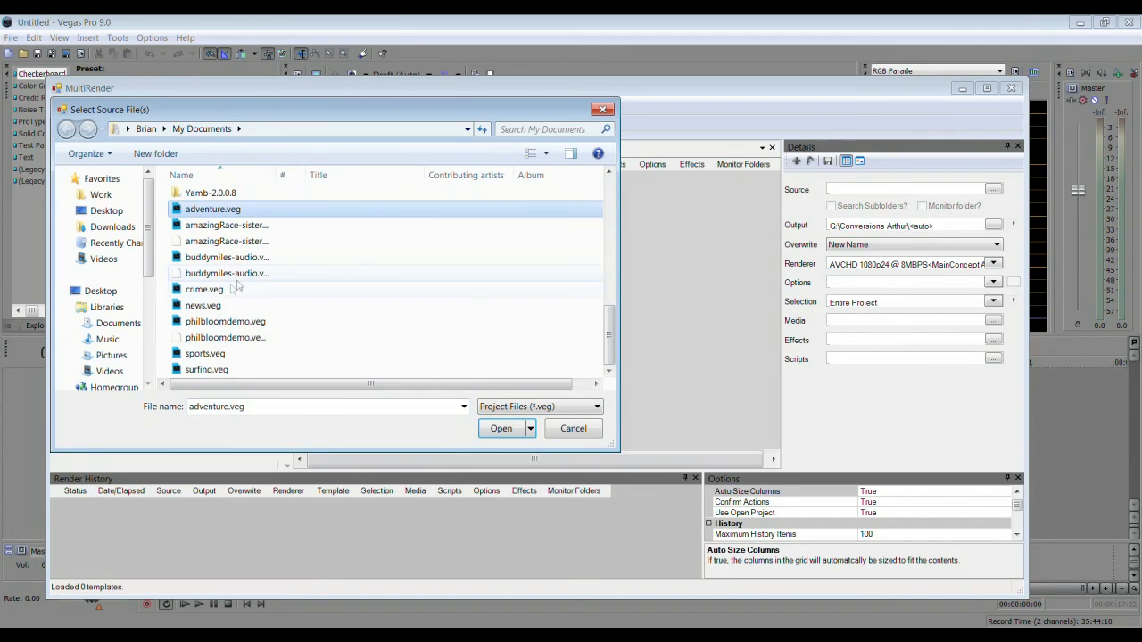
left_click(205, 354, "ctrl")
left_click(206, 369, "ctrl")
left_click(204, 289, "ctrl")
left_click(202, 305, "ctrl")
left_click(500, 429)
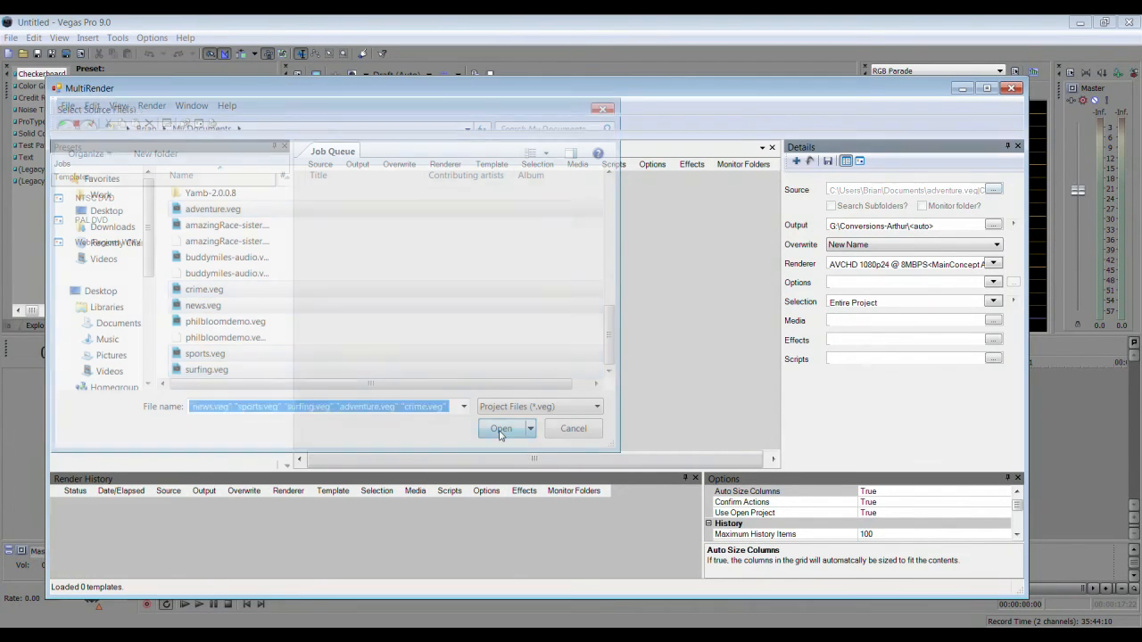
Select the custom Archive-25MBPS 1080p24, Blu-Ray-8MBPS 1080p24, DVD-1MBPS 576p24, iPod-192kBPS 240p24 and YouTube-4MBPS 720p24 templates as renderers.
left_click(992, 264)
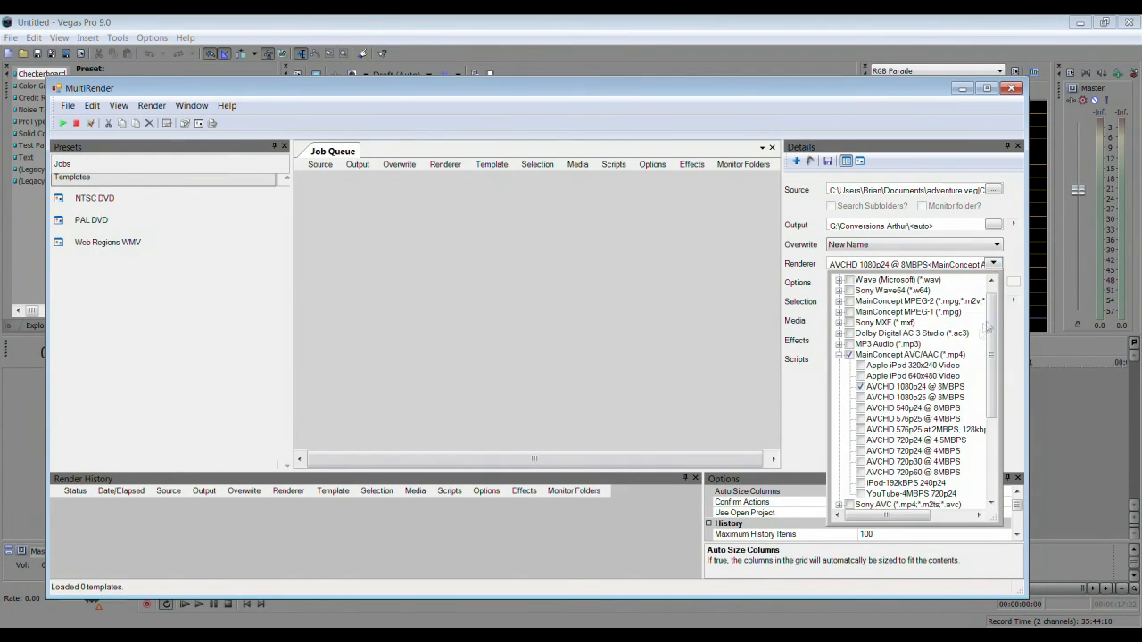
scroll(987, 328, "down", 1)
scroll(892, 428, "up", 7)
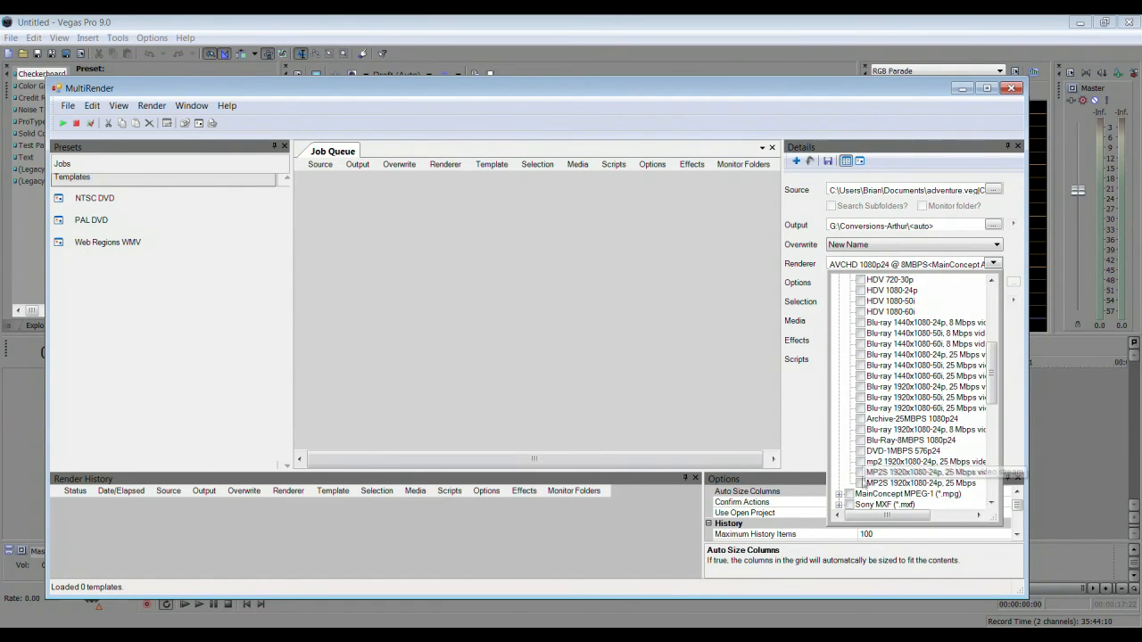
left_click(858, 265)
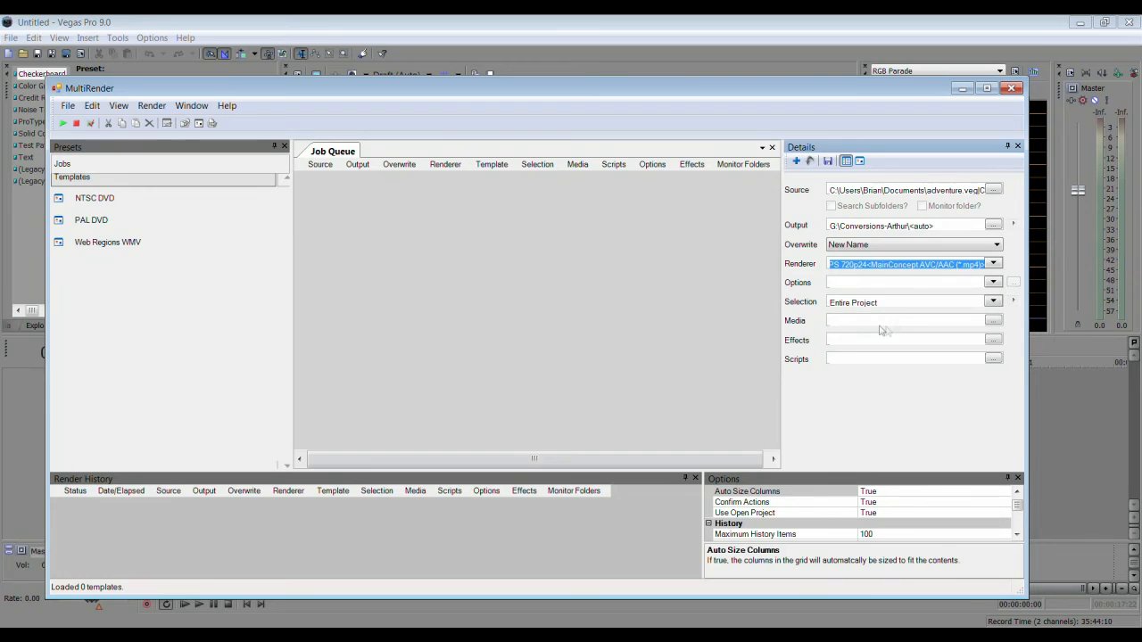
left_click(949, 282)
left_click(948, 283)
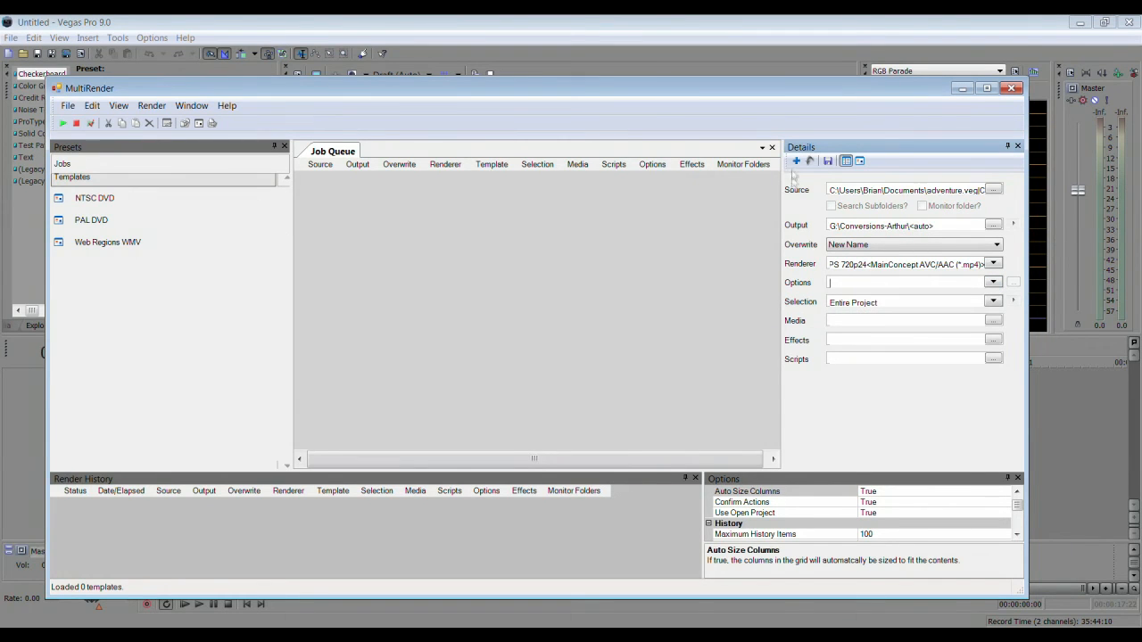
Add the source projects with the chosen render templates to the MultiRender job queue and look through the queued jobs.
left_click(795, 161)
scroll(764, 234, "down", 1)
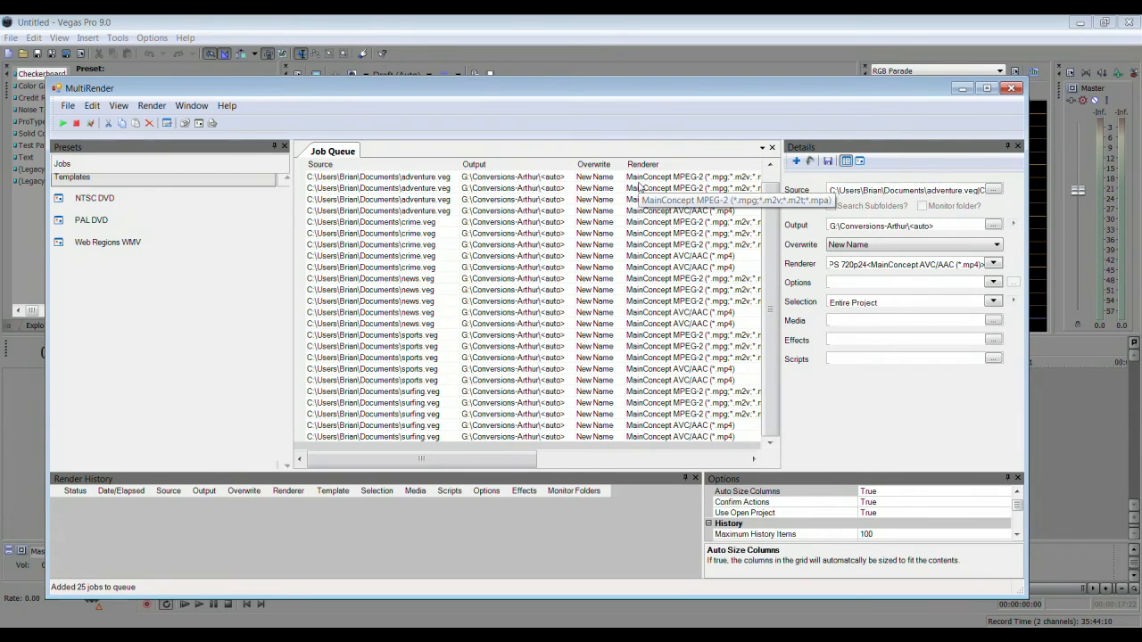
scroll(544, 321, "up", 1)
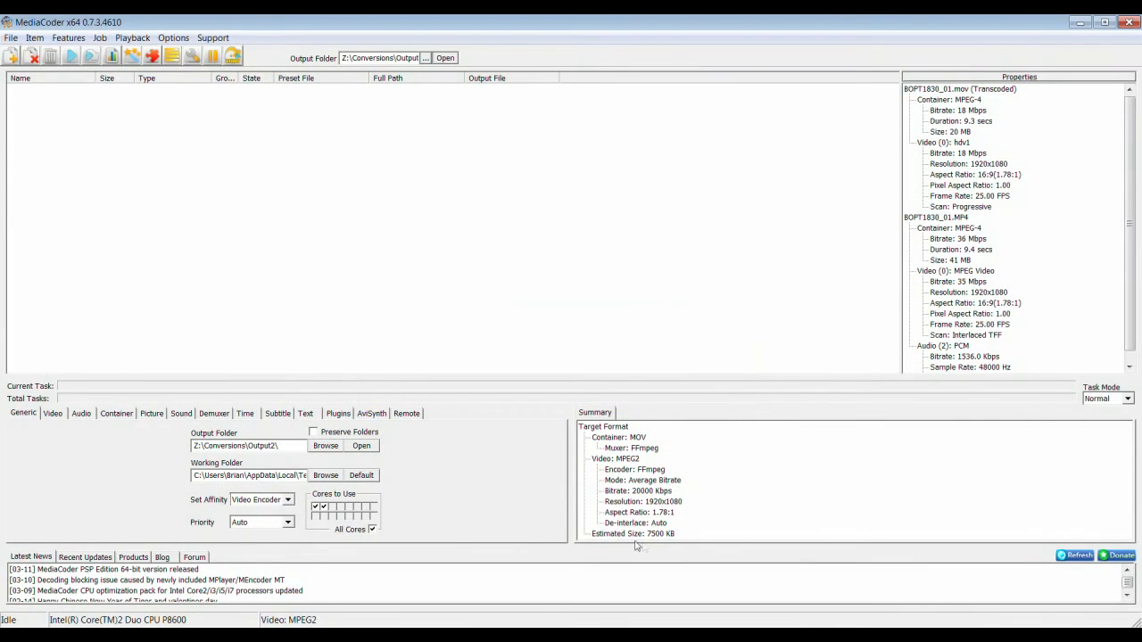
Switch to MediaCoder and set the video format to H.264 with an average bitrate of 8000 Kbps.
key("ctrl+a")
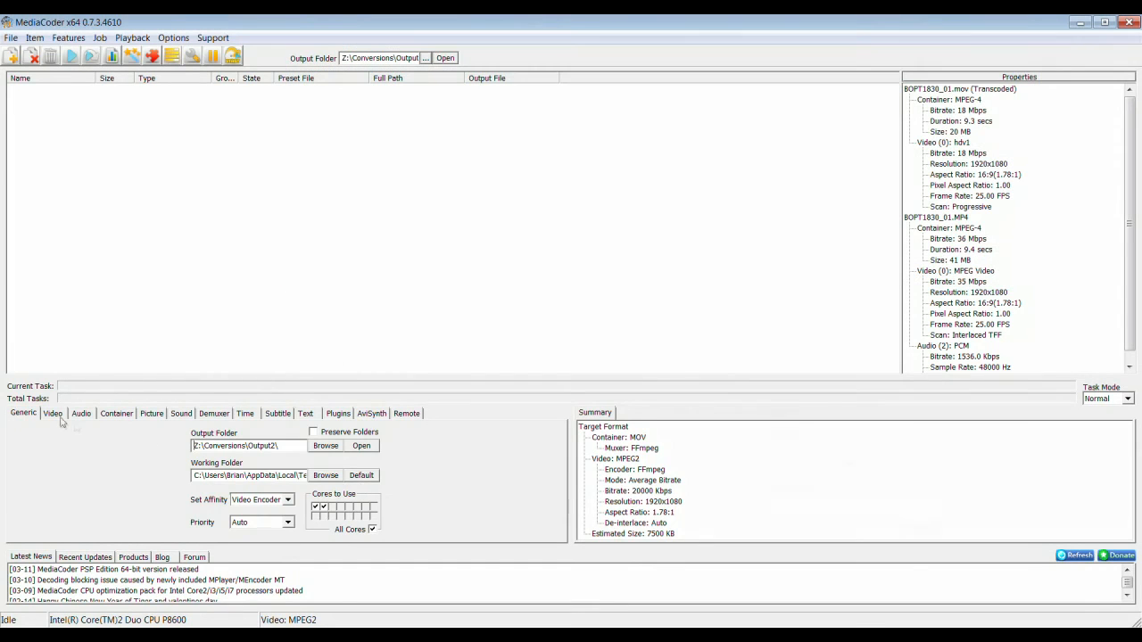
left_click(52, 413)
left_click(310, 451)
left_click_drag(309, 349, 309, 327)
left_click(268, 257)
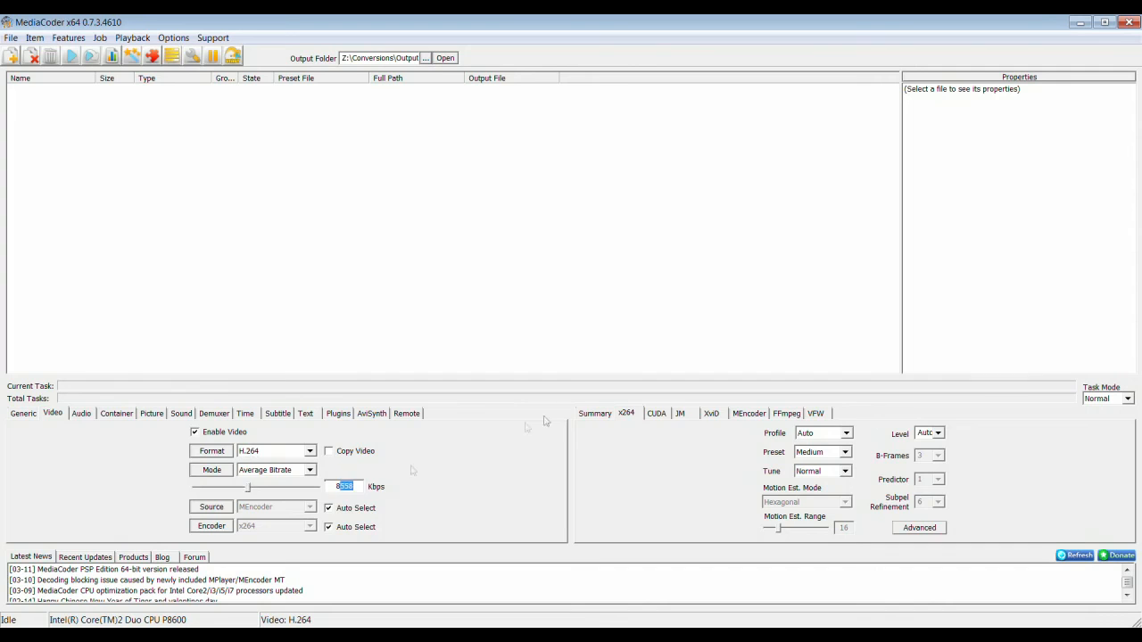
Set the audio encoder to MEncoder with MP3 as the audio format.
left_click(81, 413)
left_click(304, 451)
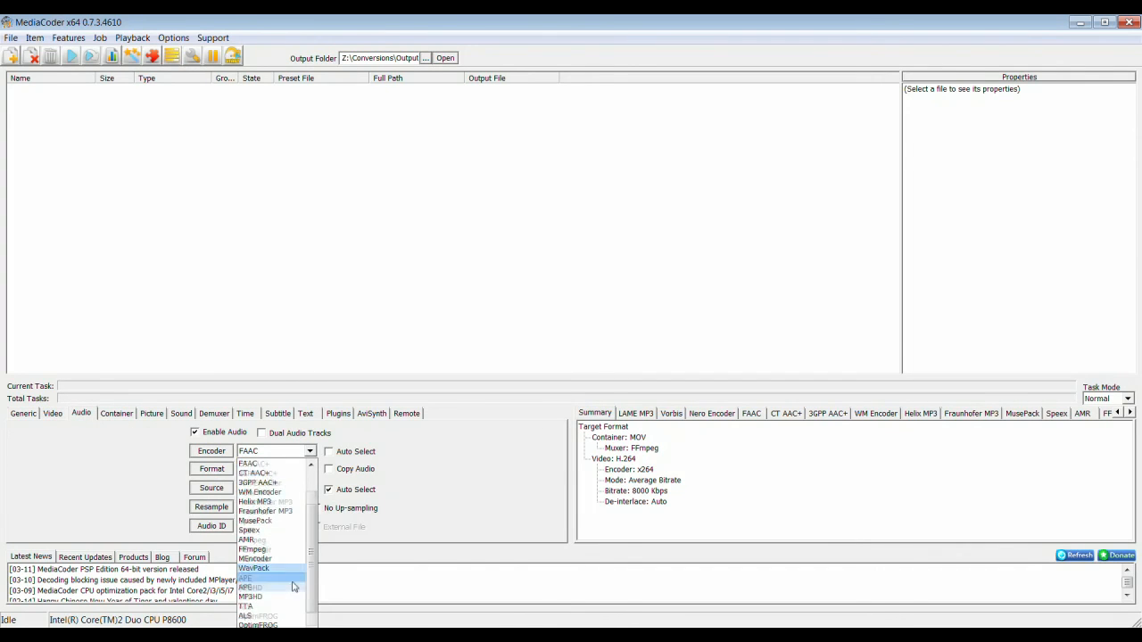
left_click(283, 464)
left_click(309, 468)
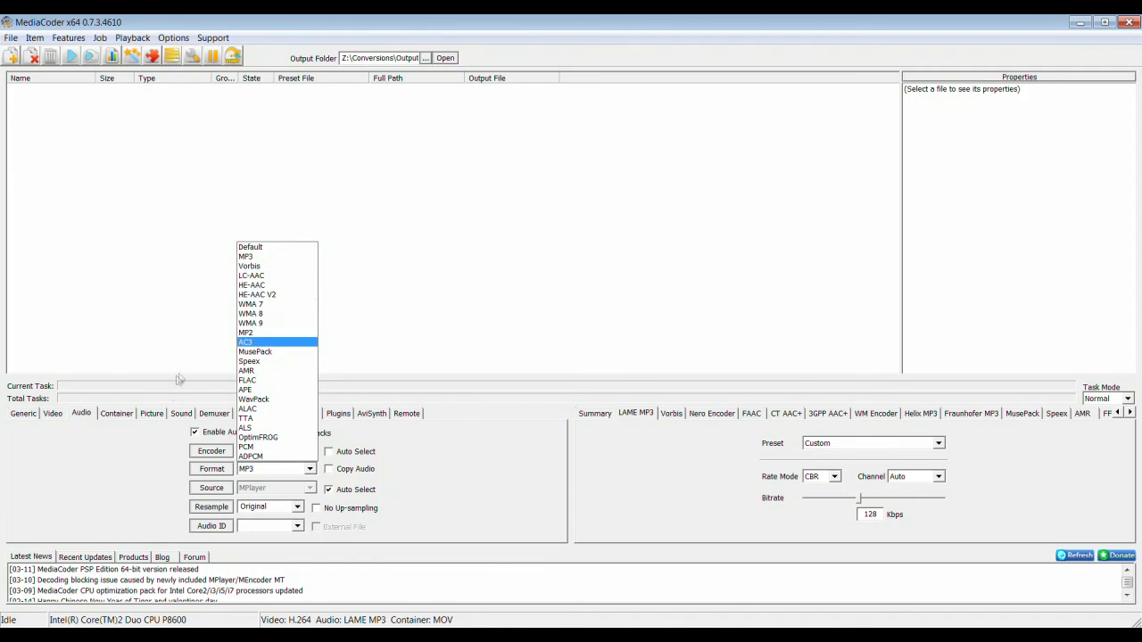
left_click(295, 456)
left_click(309, 451)
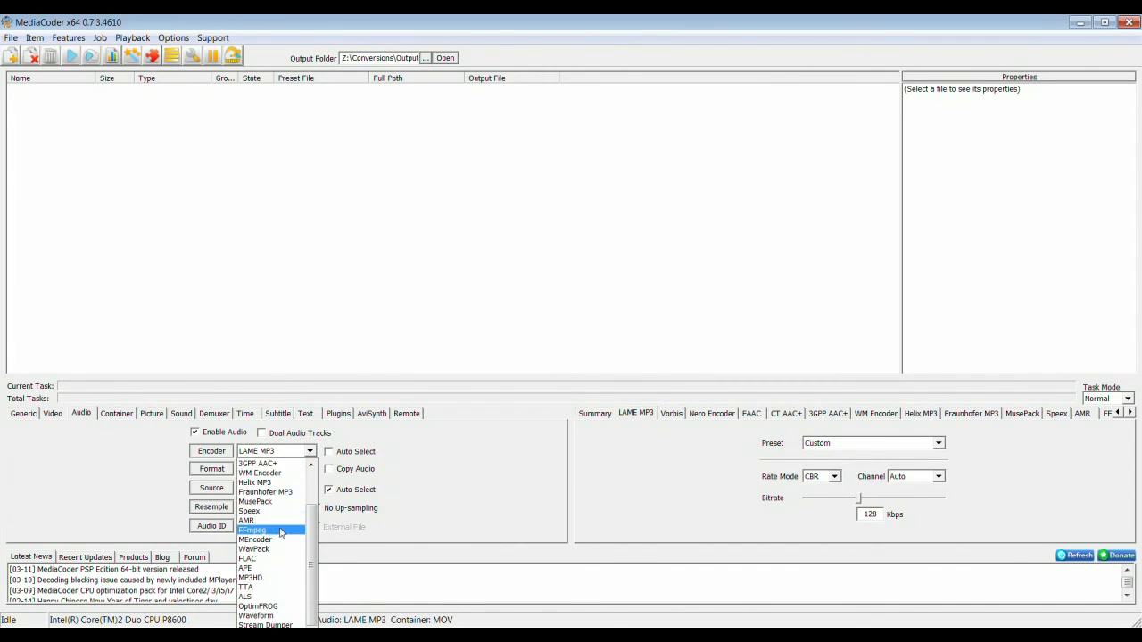
left_click(258, 587)
left_click(310, 468)
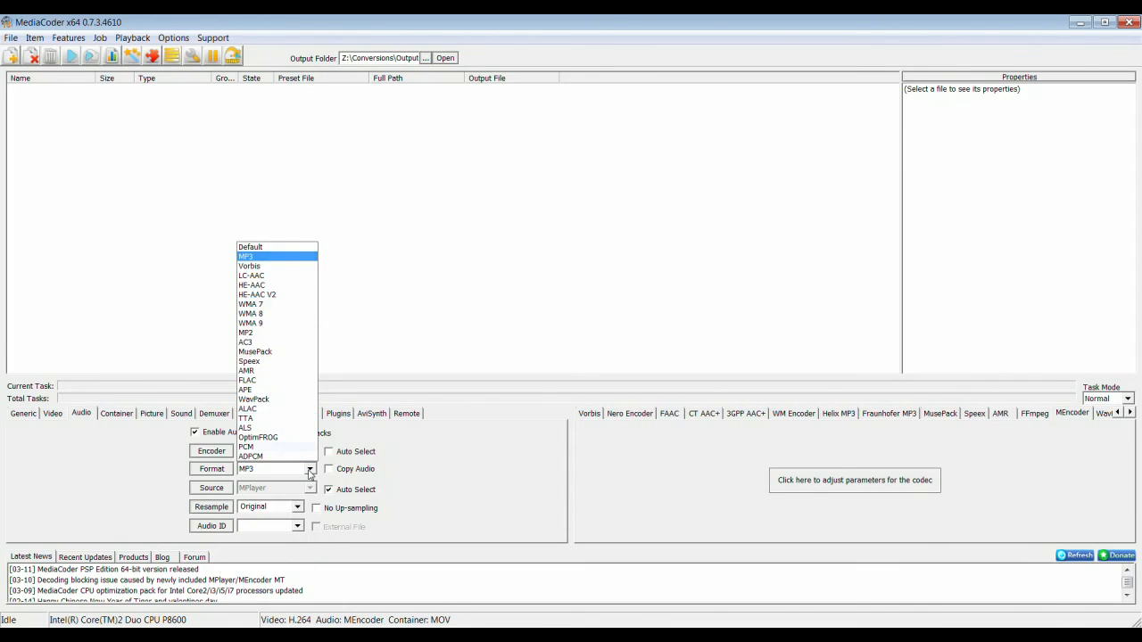
left_click(294, 258)
Set the output container to MP4.
left_click(131, 413)
left_click(312, 433)
scroll(278, 553, "up", 3)
left_click(268, 475)
Add Crime.mov, News.mov, Sports.mov, Surfing.mov and adventure.mov from the file browser to the conversion list and select them all.
left_click_drag(464, 148, 185, 162)
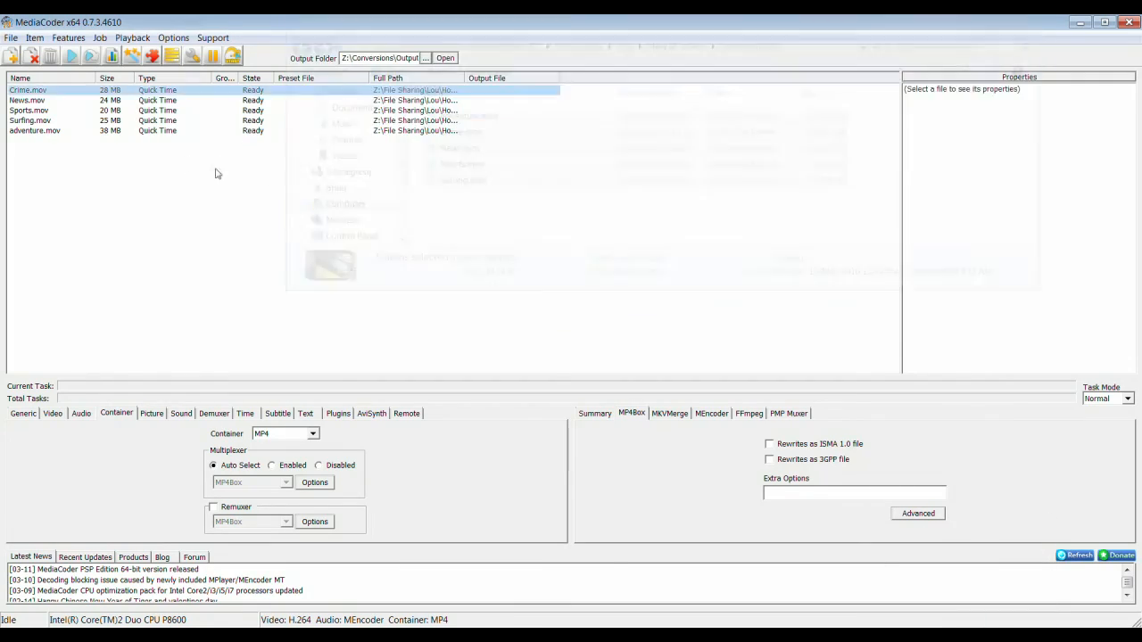
key("ctrl+a")
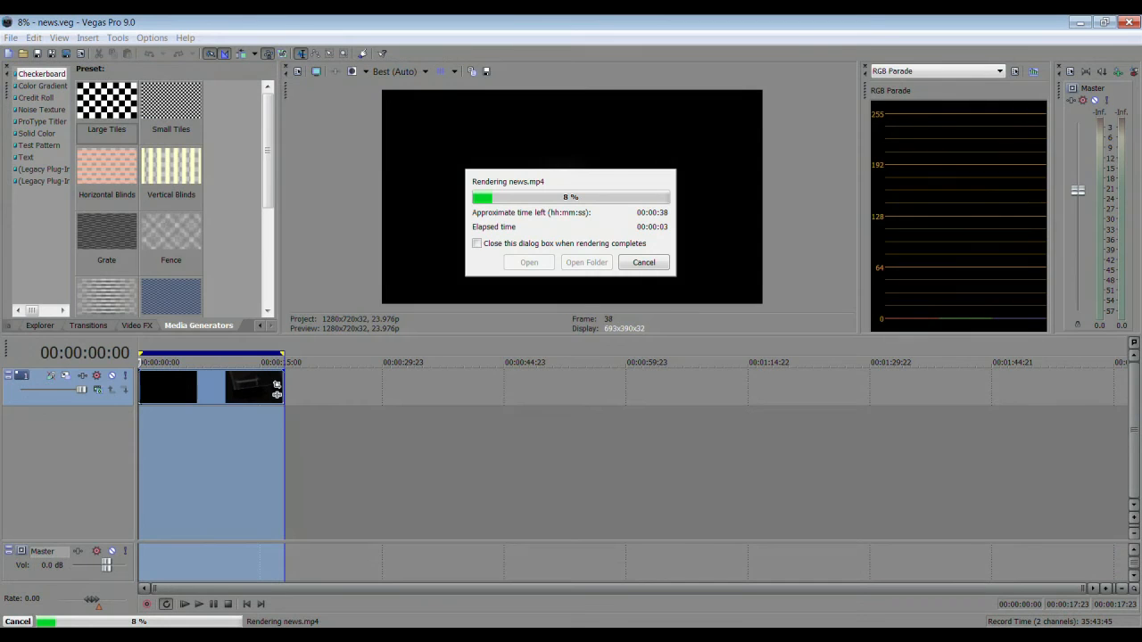
Open Windows Task Manager while news.mp4 renders and set the priority of the vegas90.exe process to Below Normal.
key("ctrl+shift+Escape")
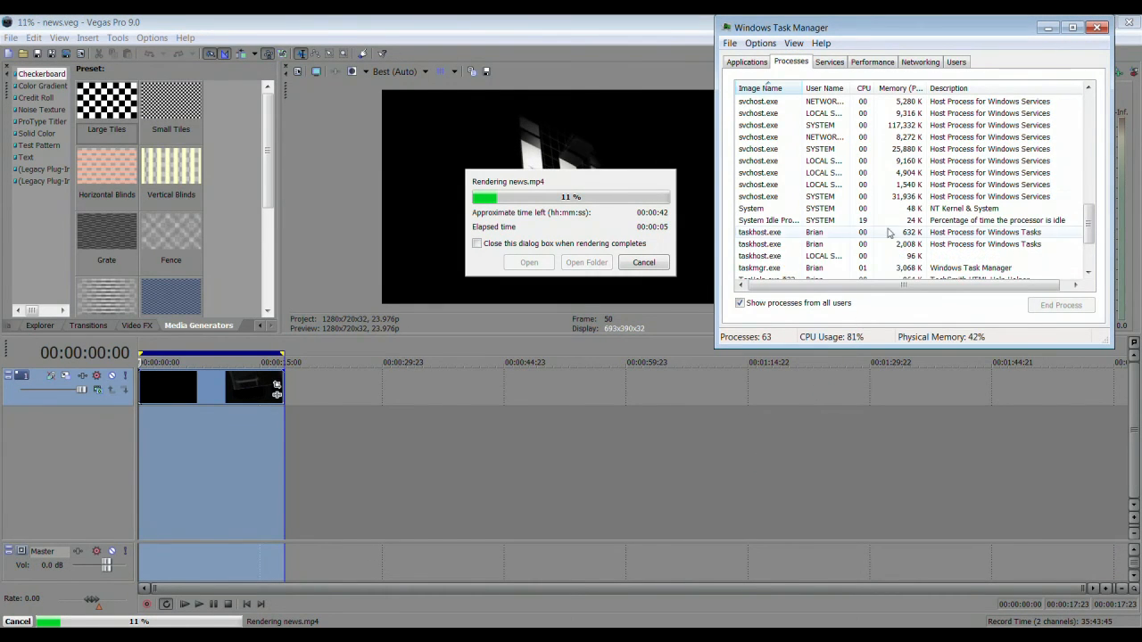
scroll(810, 134, "down", 3)
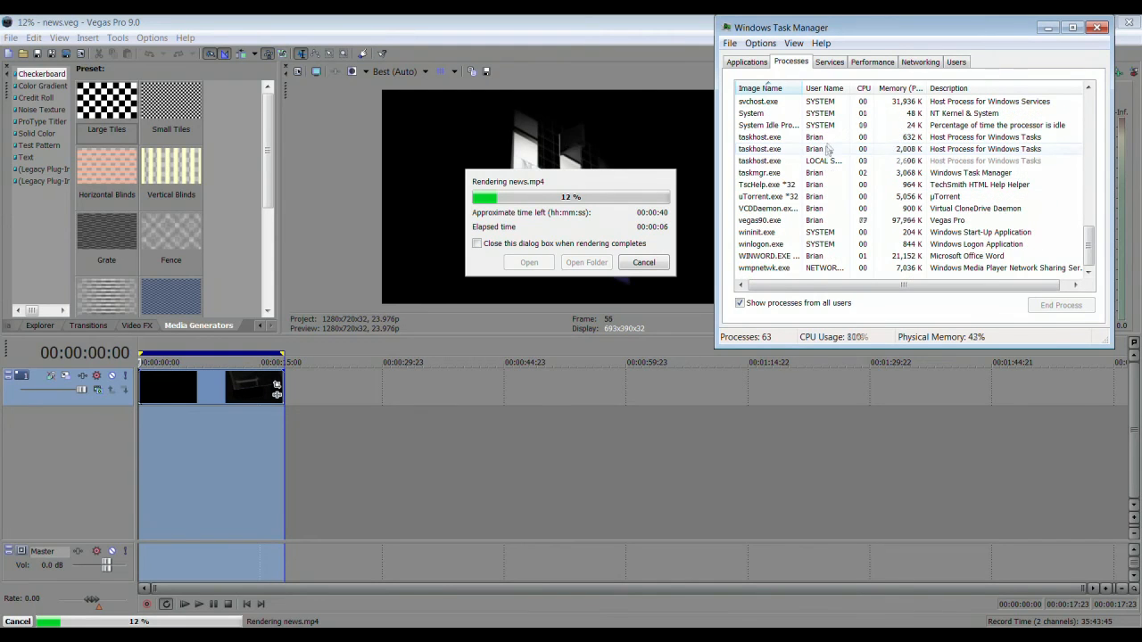
right_click(766, 223)
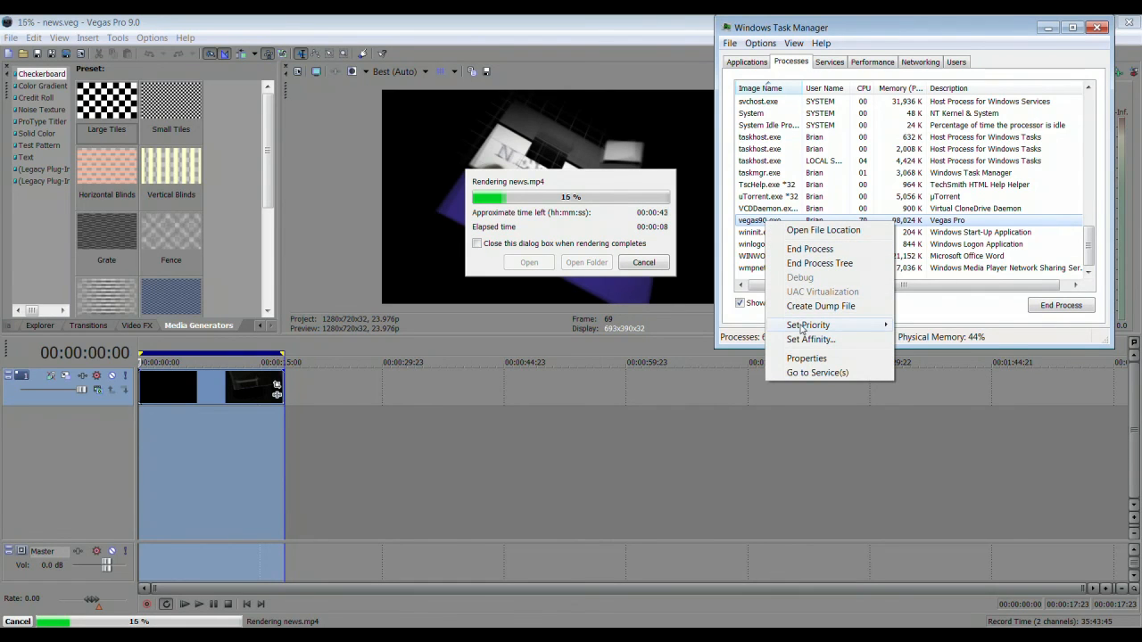
mouse_move(801, 329)
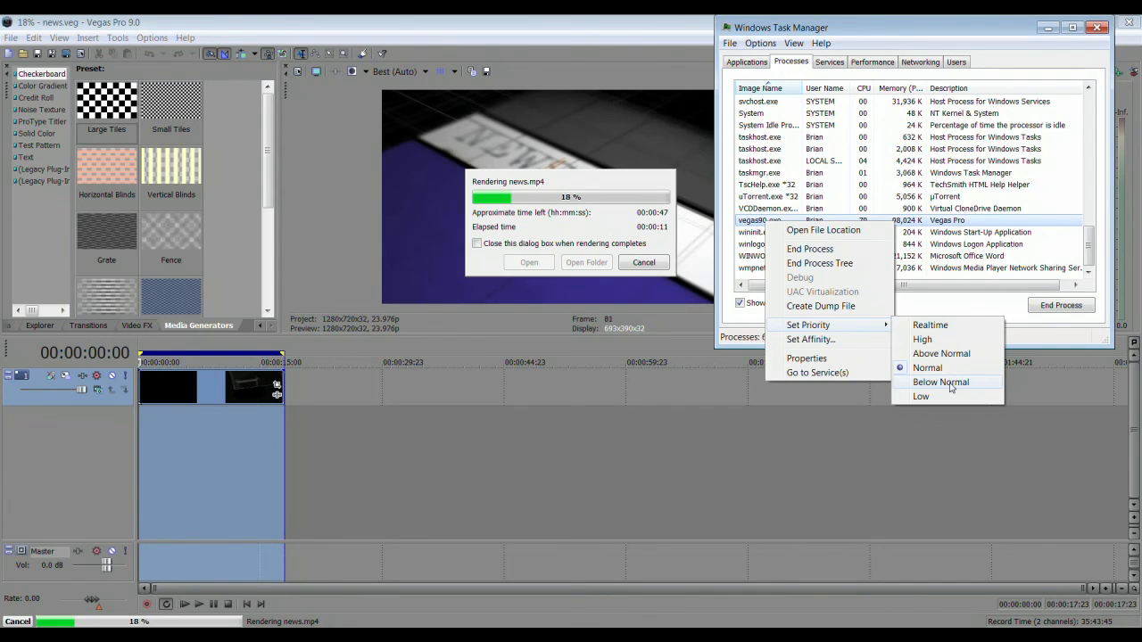
left_click(951, 385)
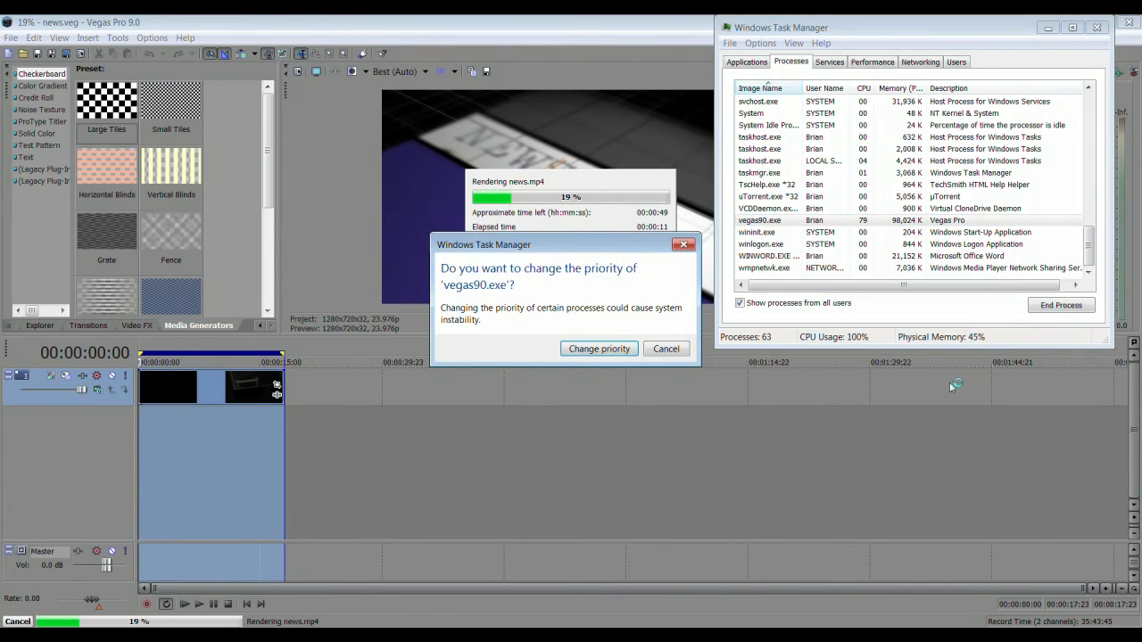
left_click(614, 352)
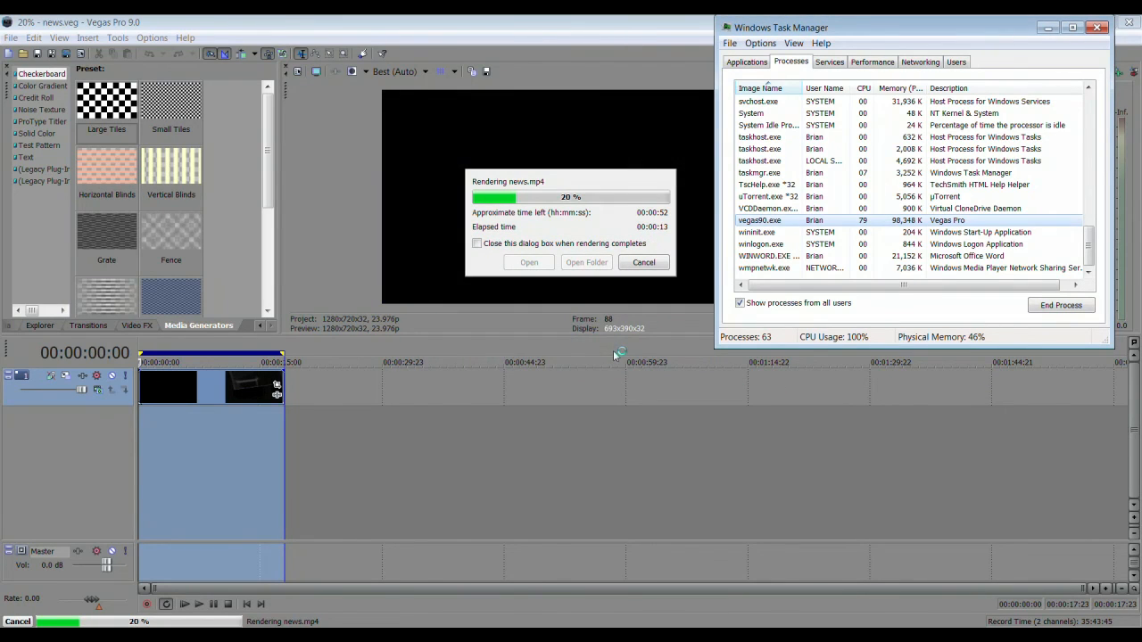